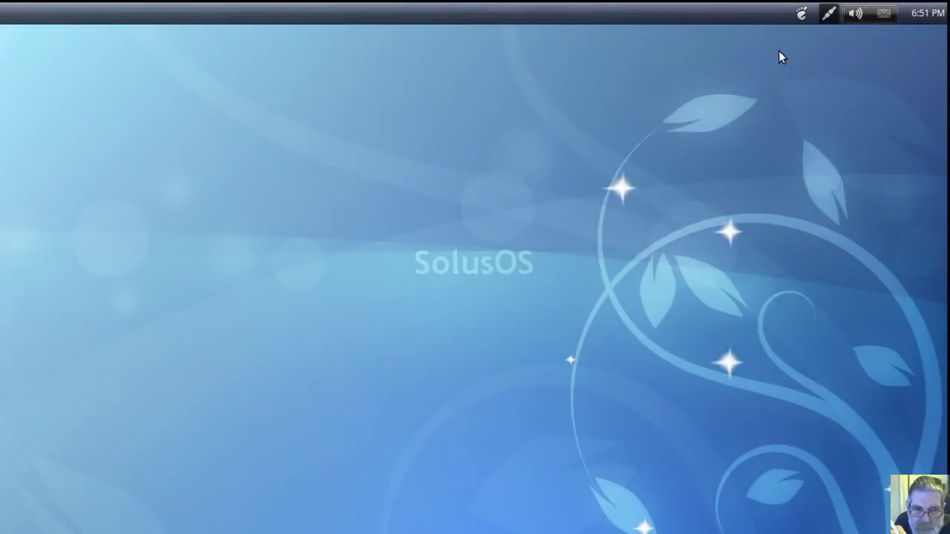
# - Open the foot-icon applications menu to reach the Internet programs, including Firefox
pyautogui.click(802, 15)
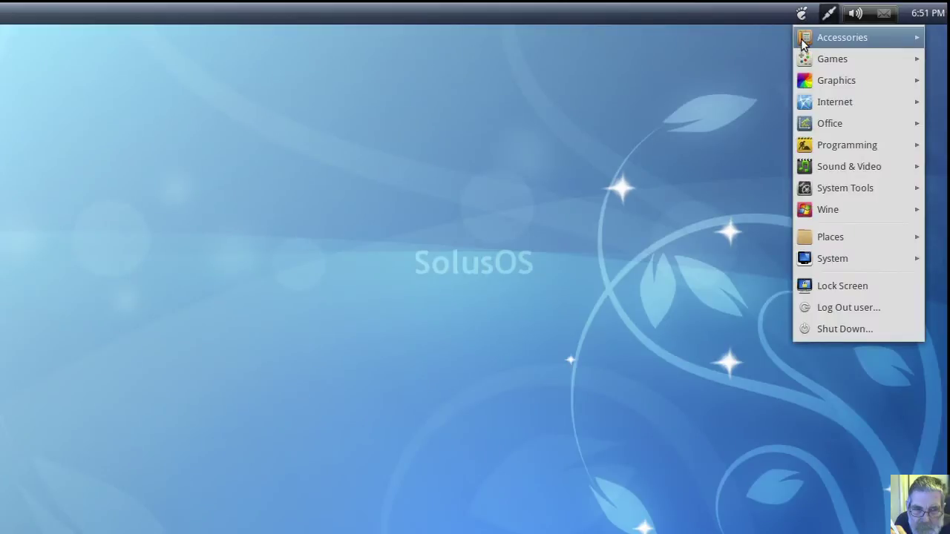
# - Launch Firefox through the Firefox Profile Manager with the chosen profile
pyautogui.moveTo(808, 98)
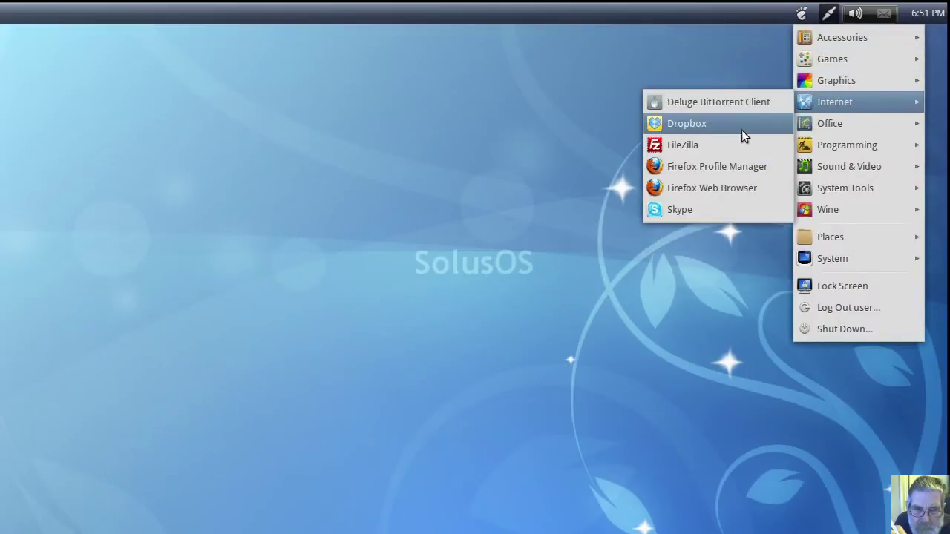
pyautogui.click(733, 164)
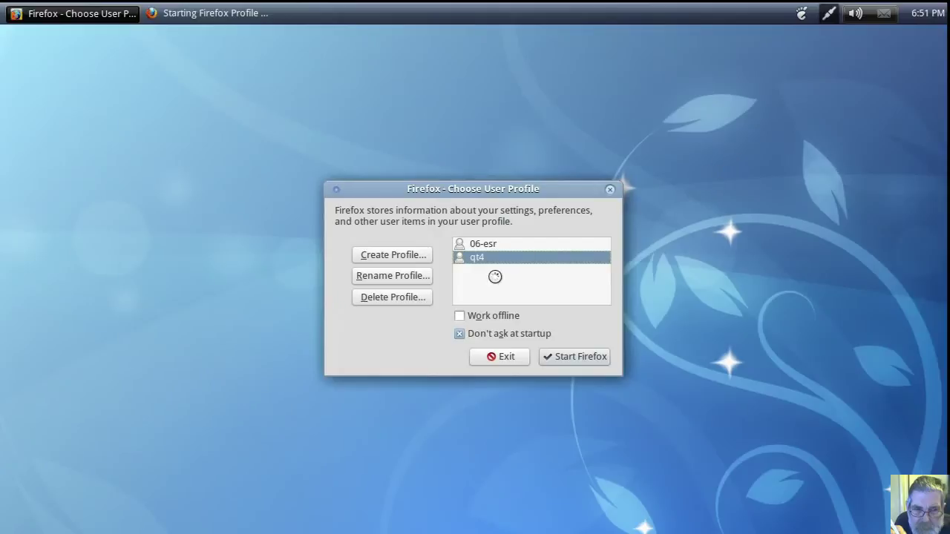
pyautogui.click(576, 357)
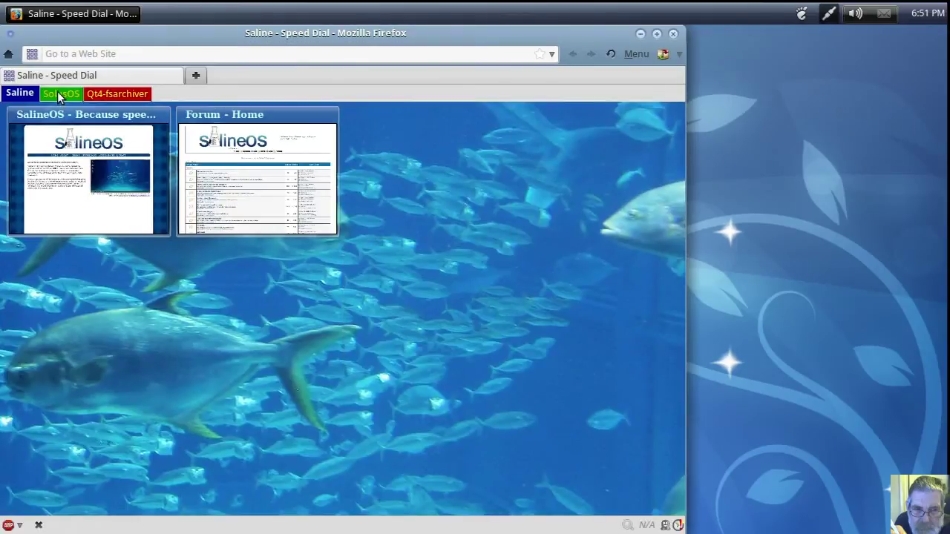
# - From the SolusOS Speed Dial group, open Google and search for qt4-fsarchiver
pyautogui.click(57, 91)
pyautogui.click(570, 166)
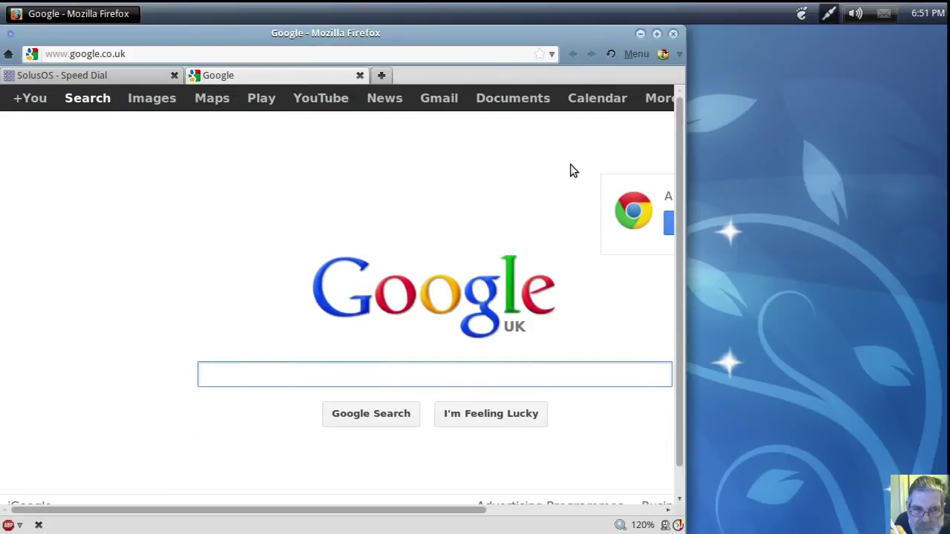
pyautogui.write('qt')
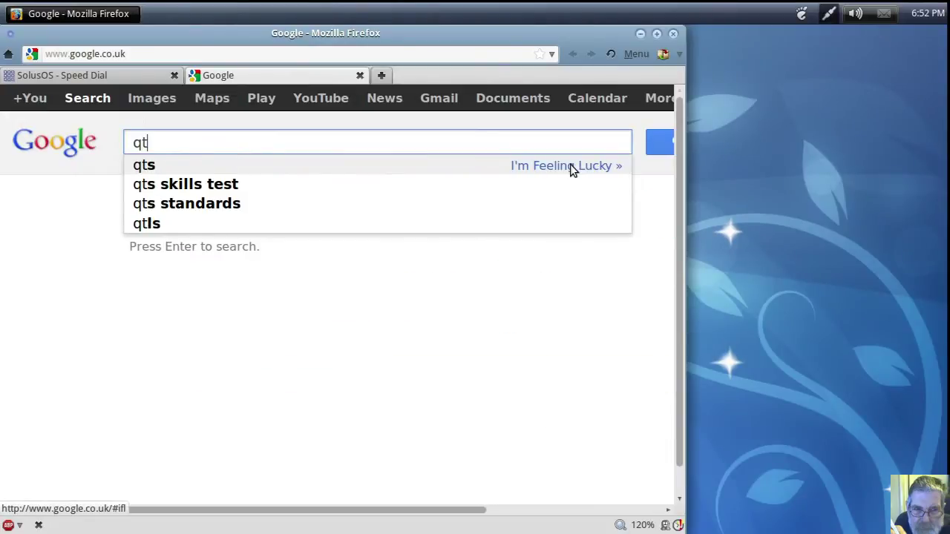
pyautogui.write('4-')
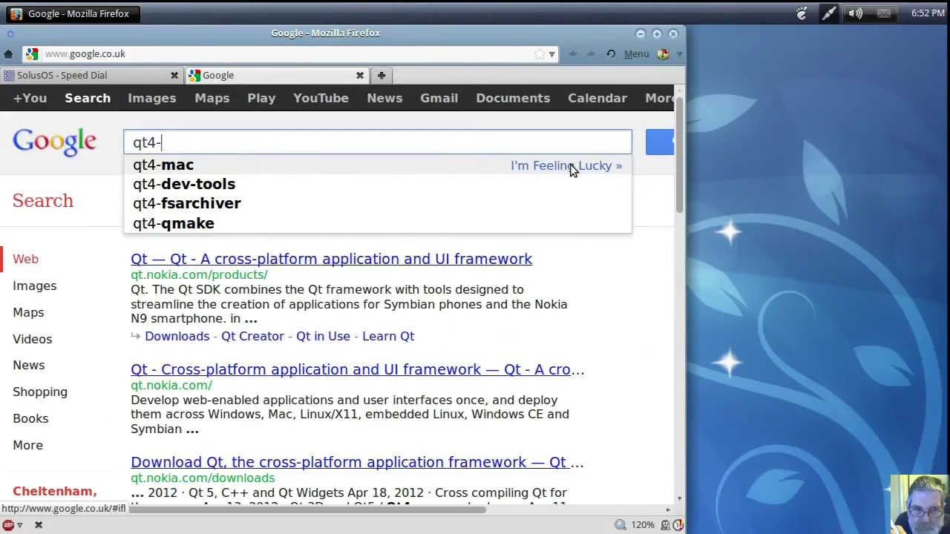
pyautogui.write('fsa')
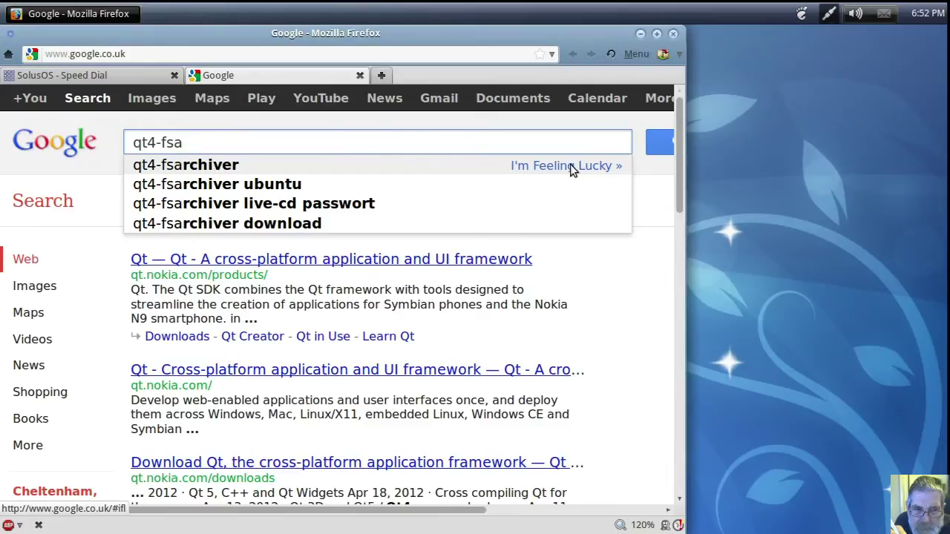
pyautogui.click(272, 164)
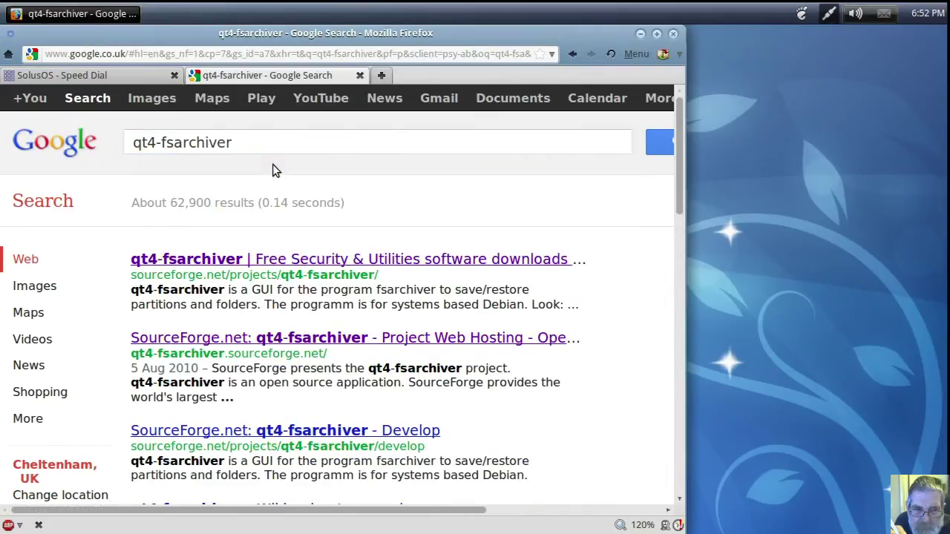
# - On the SourceForge qt4-fsarchiver project, browse the downloadable files to deb-Pakete > Debian-6
pyautogui.click(214, 342)
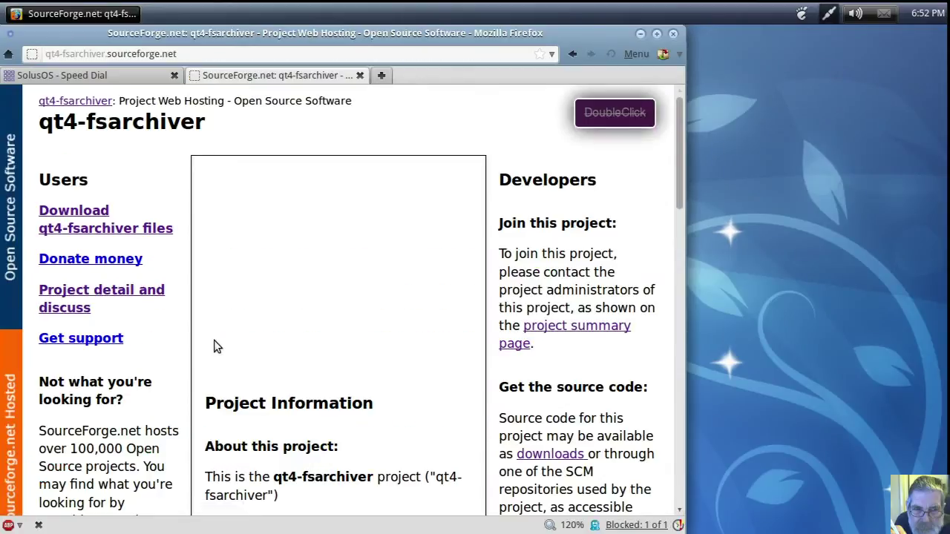
pyautogui.click(92, 218)
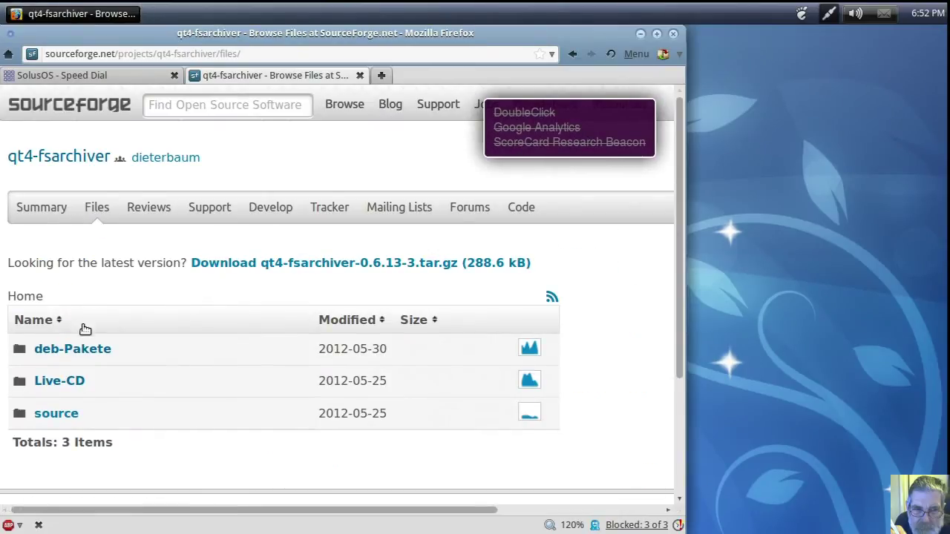
pyautogui.click(86, 350)
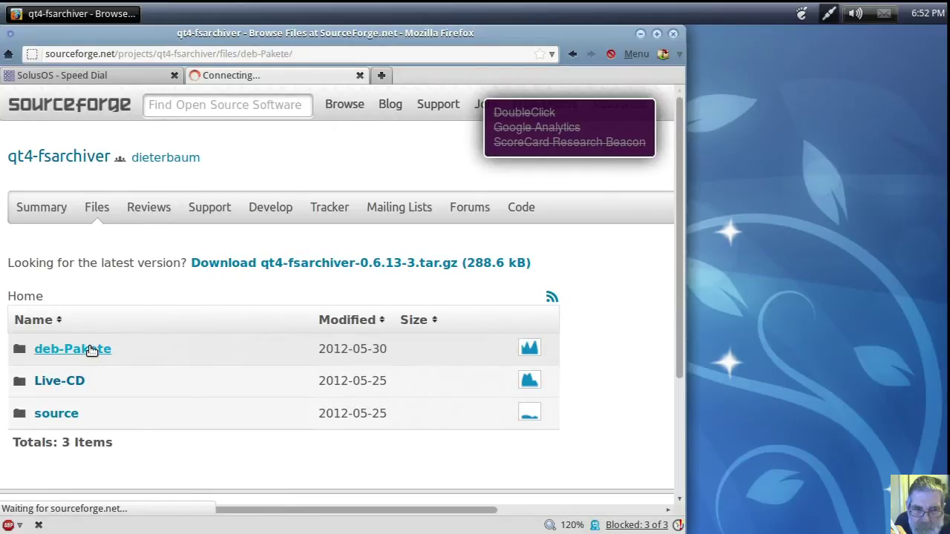
pyautogui.scroll(-5, 101, 348)
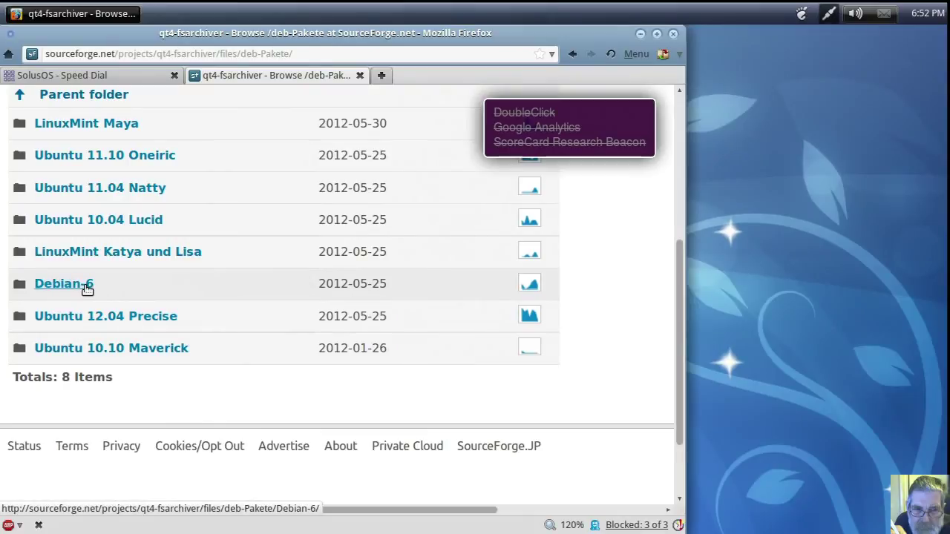
pyautogui.click(64, 284)
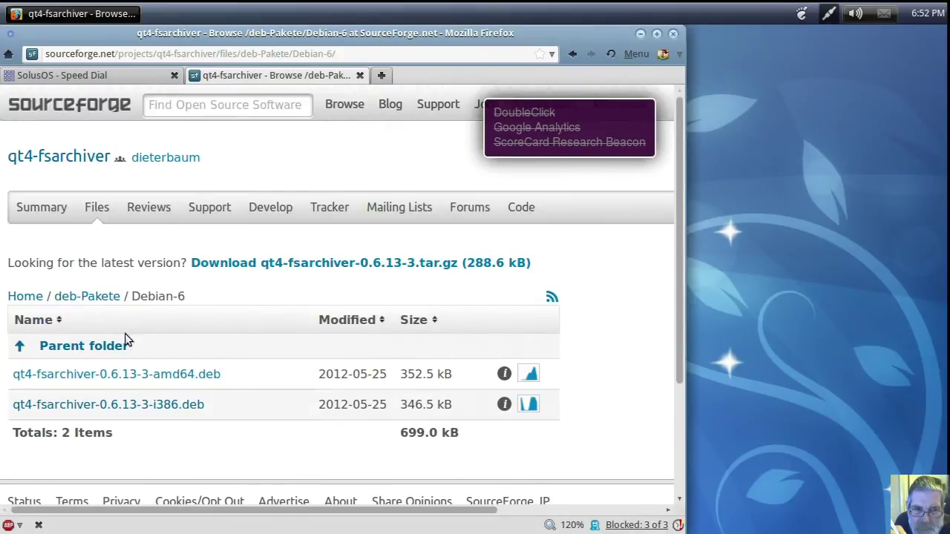
# - Save qt4-fsarchiver-0.6.13-3-i386.deb to disk and close the download tab
pyautogui.click(152, 406)
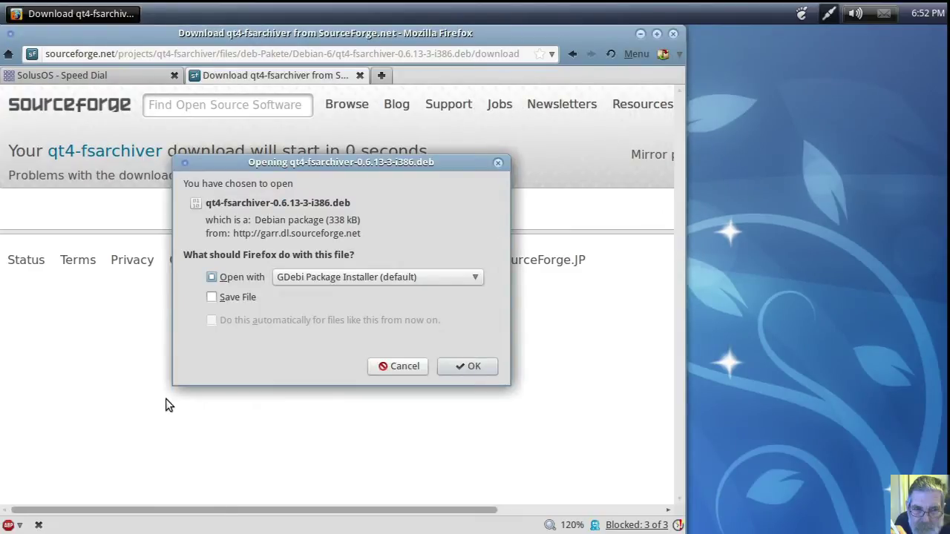
pyautogui.click(213, 298)
pyautogui.click(452, 363)
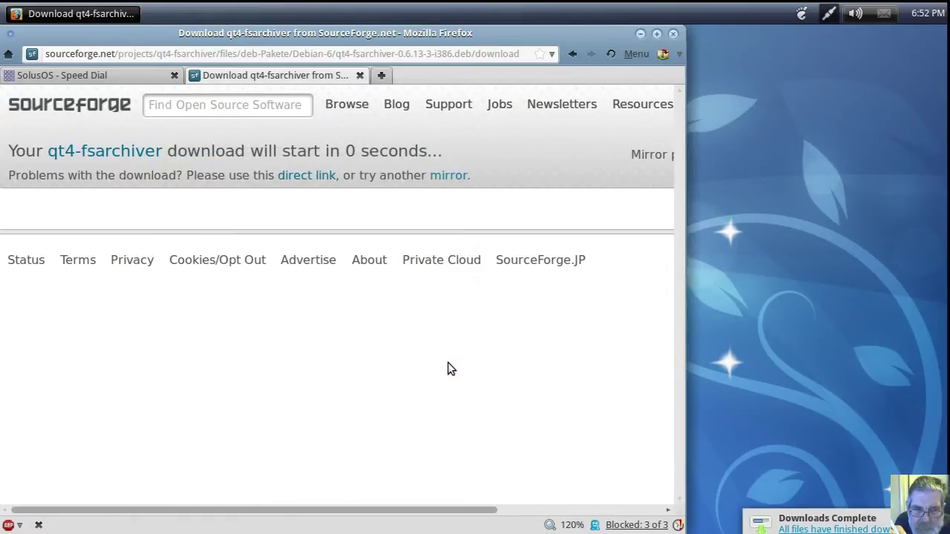
pyautogui.click(359, 75)
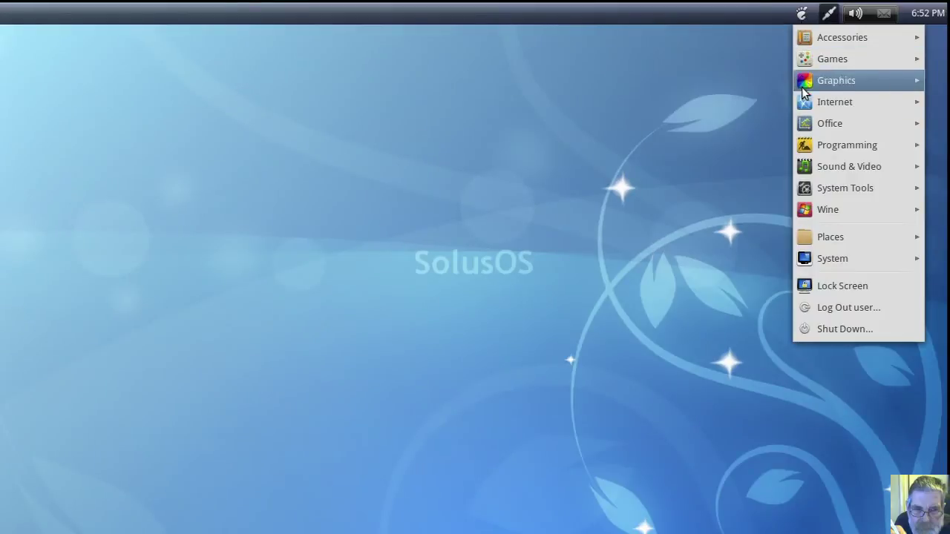
# - Reinstall the downloaded qt4-fsarchiver .deb from Downloads with GDebi Package Installer, then close GDebi
pyautogui.moveTo(822, 248)
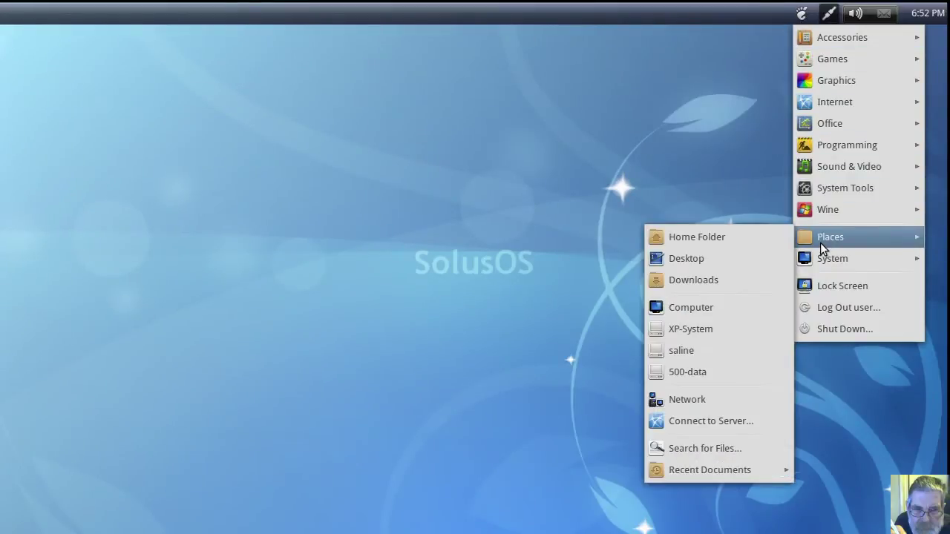
pyautogui.click(758, 238)
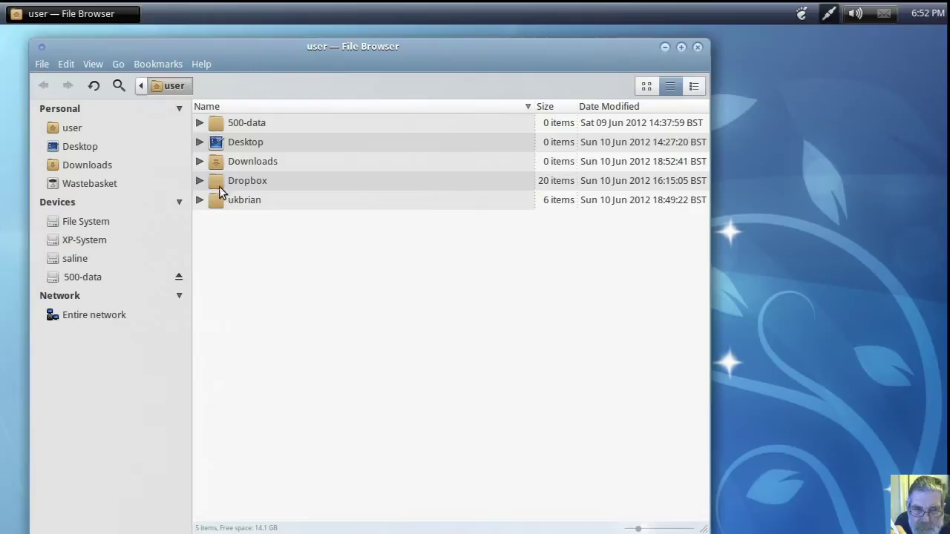
pyautogui.click(200, 163)
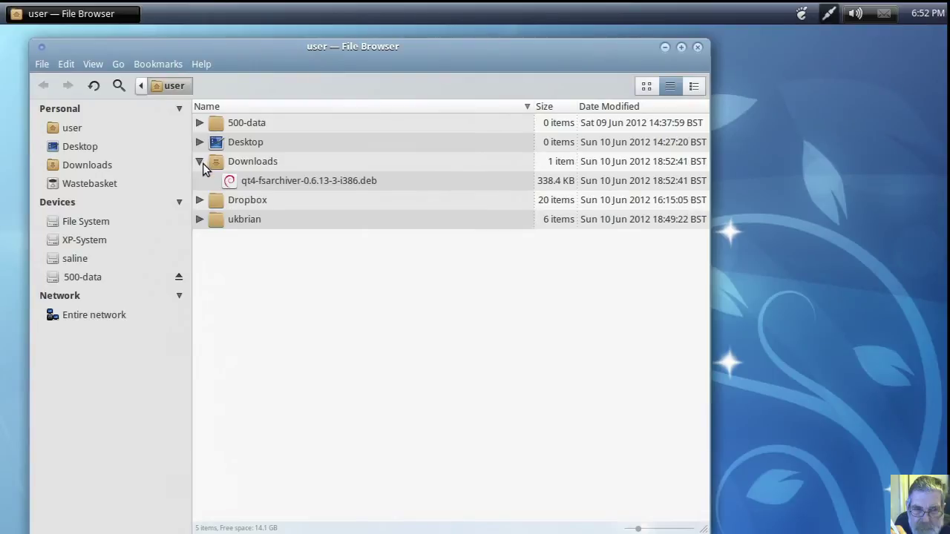
pyautogui.doubleClick(248, 183)
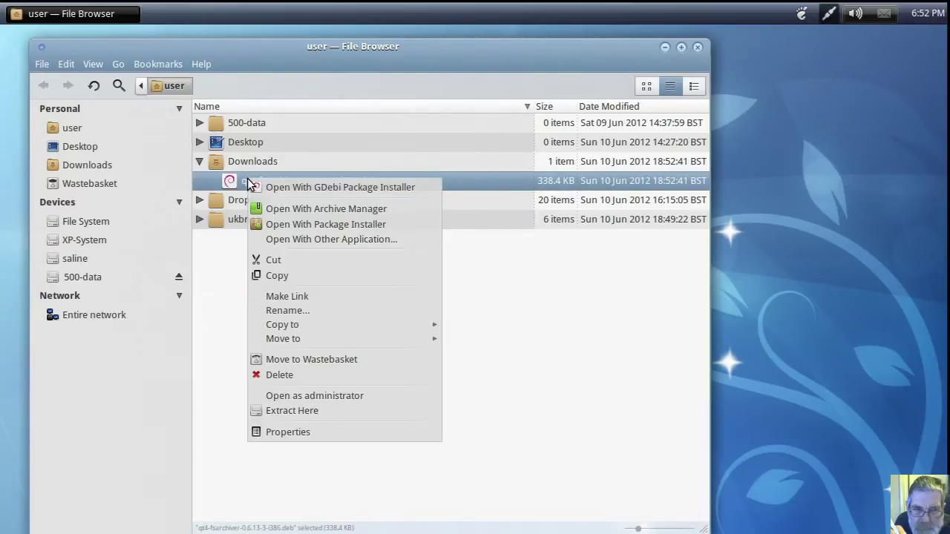
pyautogui.click(275, 187)
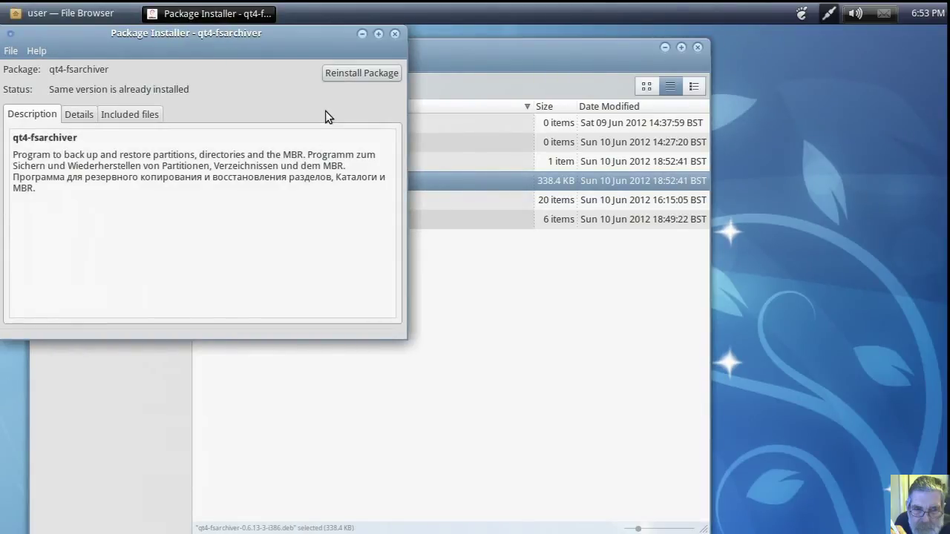
pyautogui.click(353, 76)
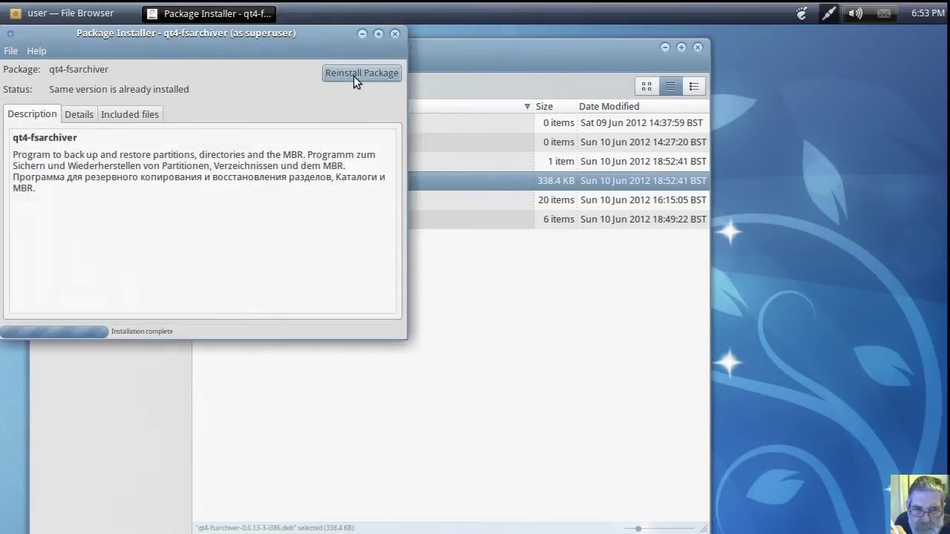
pyautogui.click(396, 35)
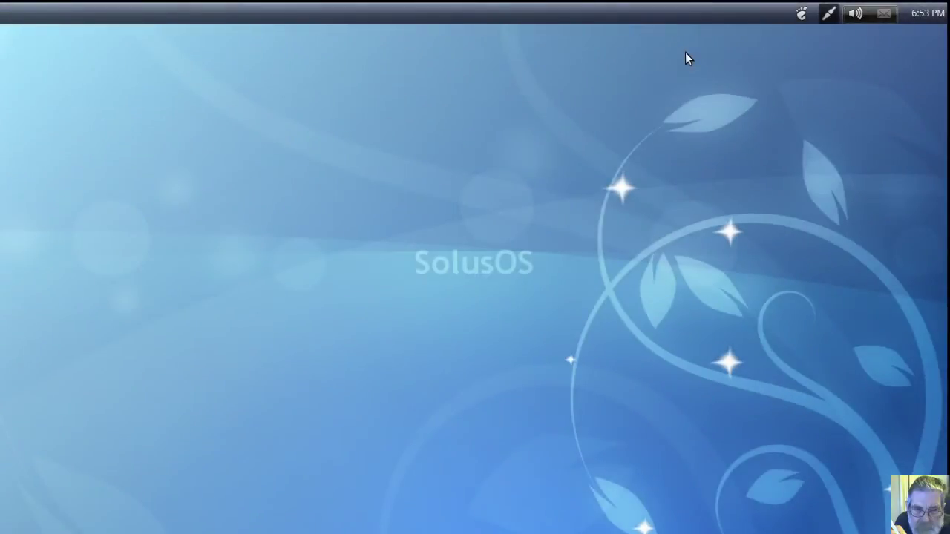
# - Launch GParted from System > Administration and view /dev/sda with the sda2 root partition selected
pyautogui.click(801, 21)
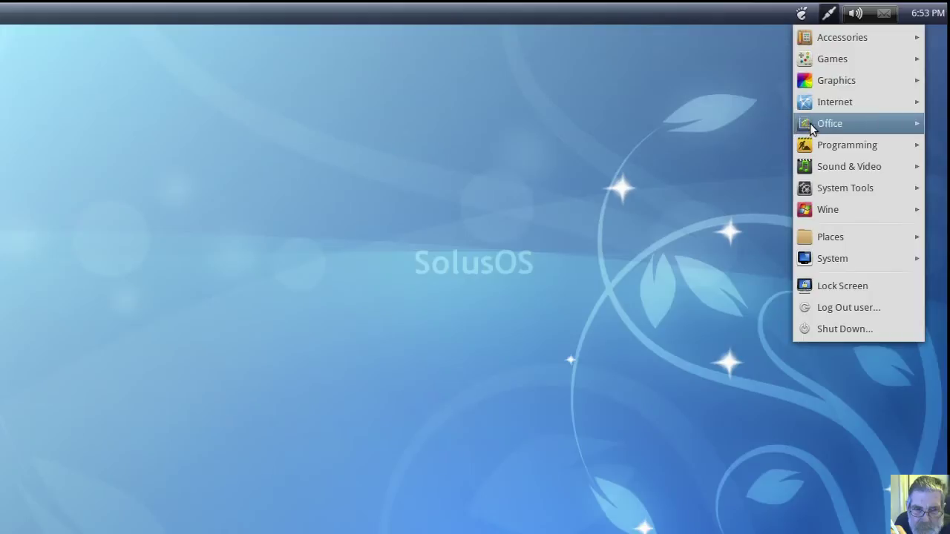
pyautogui.moveTo(831, 258)
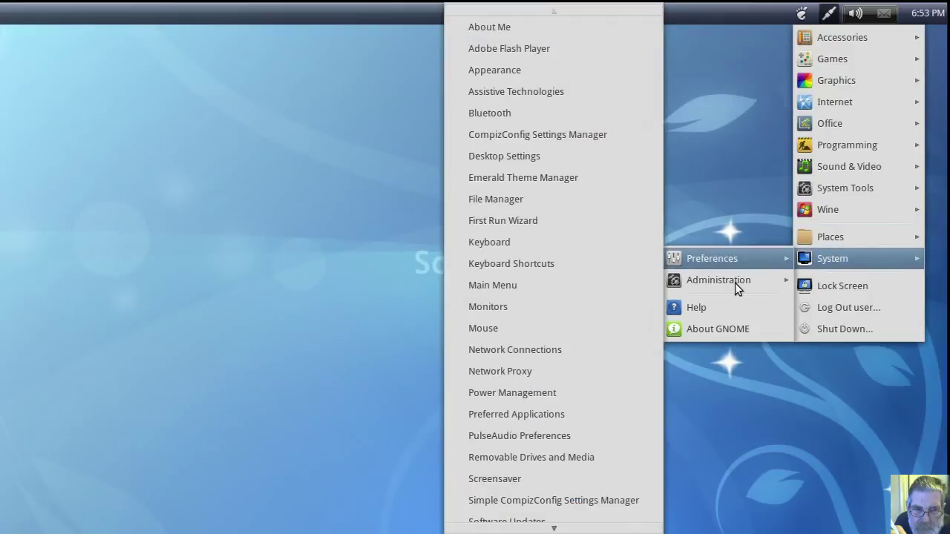
pyautogui.moveTo(674, 282)
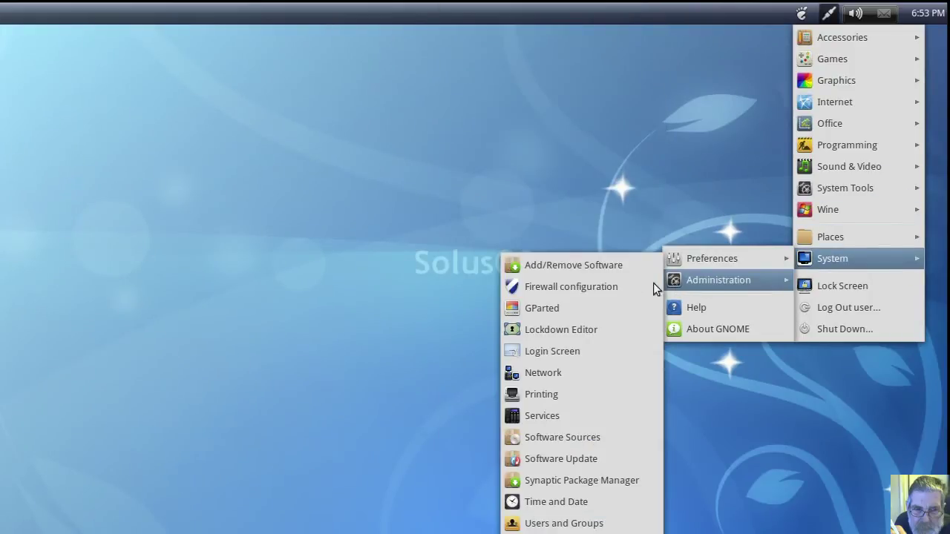
pyautogui.click(556, 306)
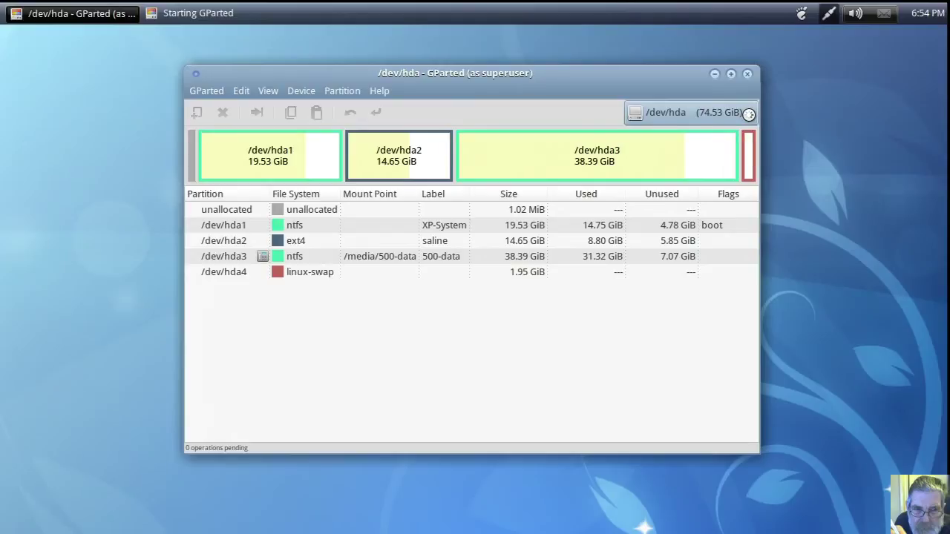
pyautogui.click(746, 113)
pyautogui.click(738, 132)
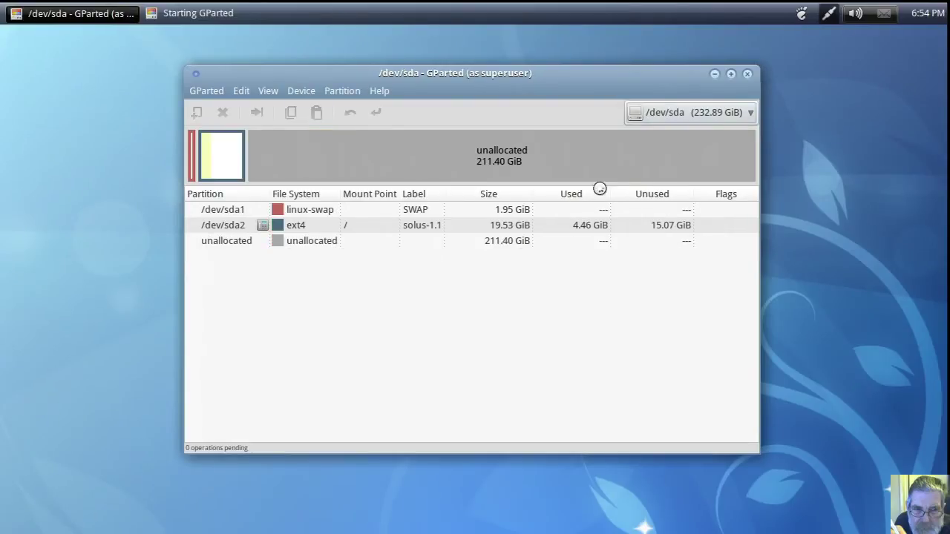
pyautogui.click(411, 230)
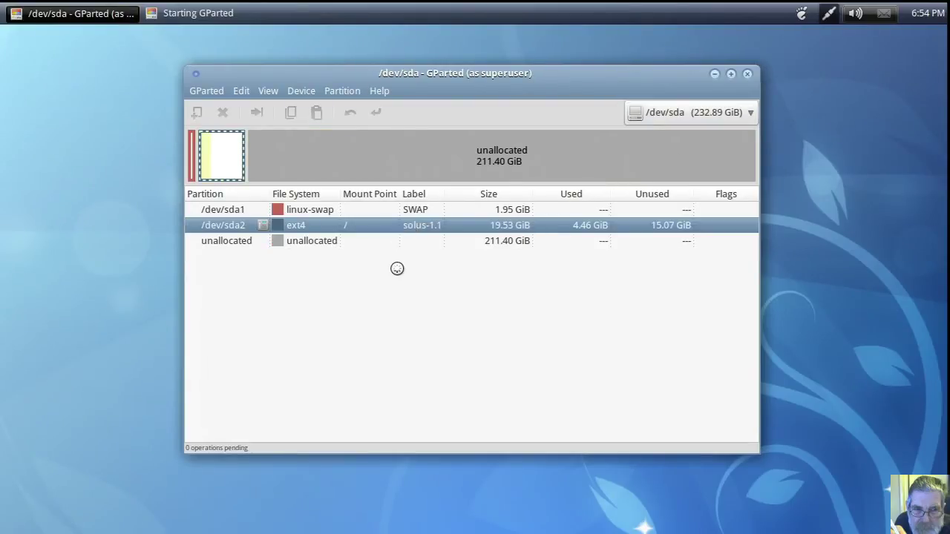
# - Check the /dev/hda layout with the 500-data partition hda3, then return to sda2
pyautogui.click(751, 116)
pyautogui.click(752, 92)
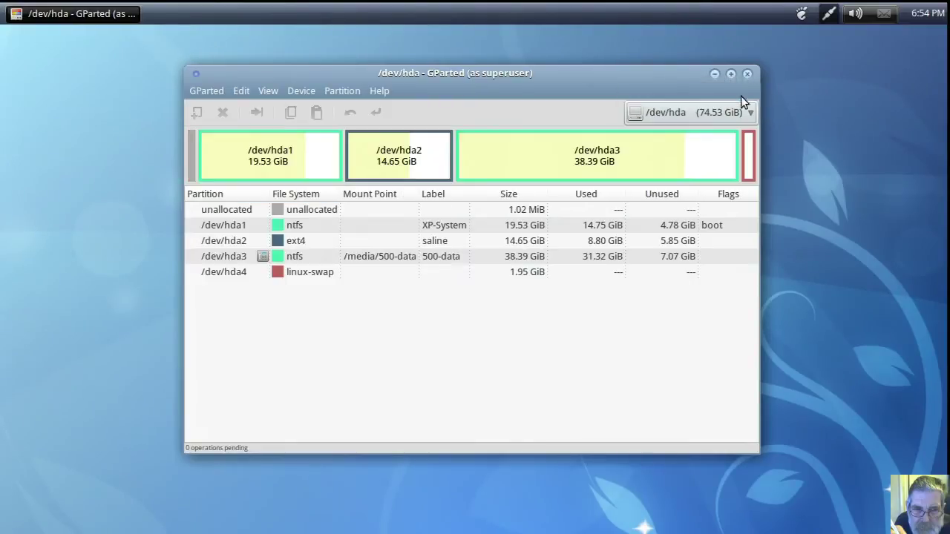
pyautogui.click(365, 257)
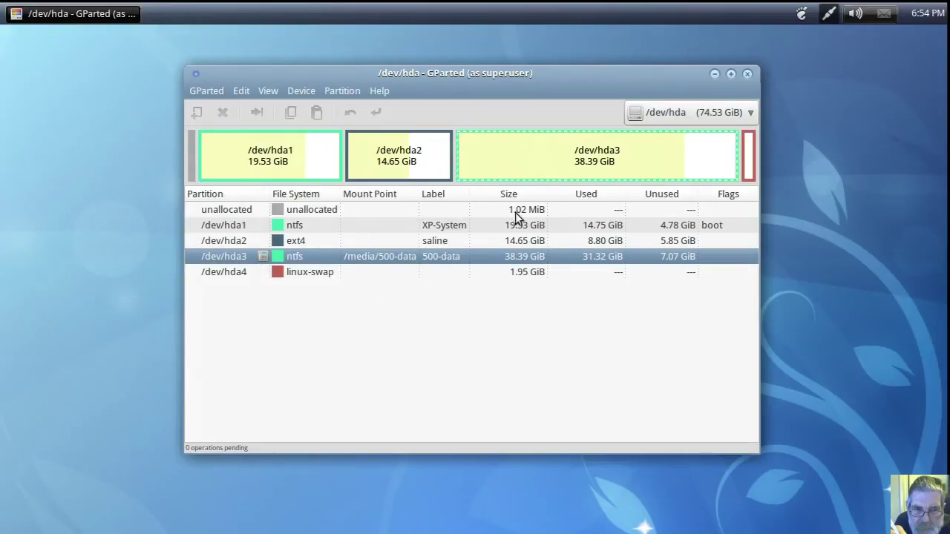
pyautogui.click(745, 113)
pyautogui.click(732, 130)
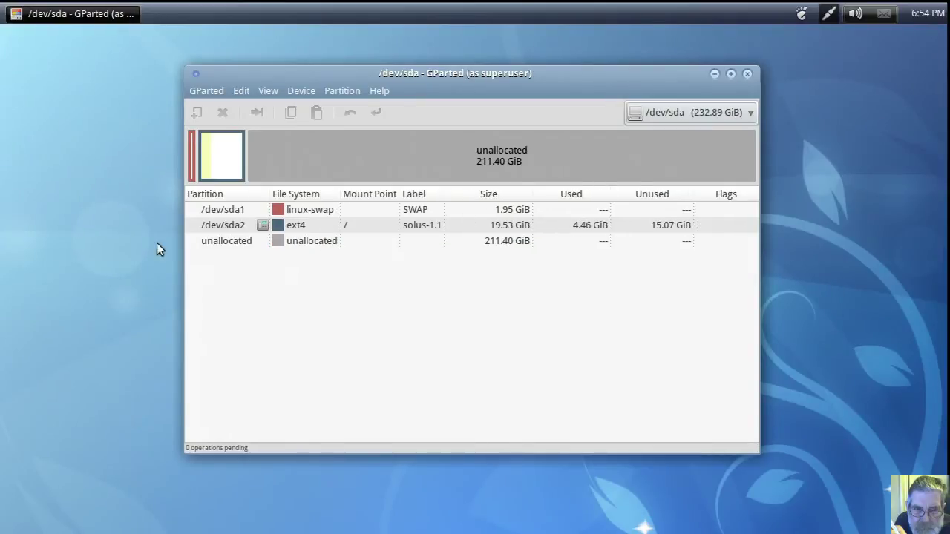
pyautogui.click(232, 227)
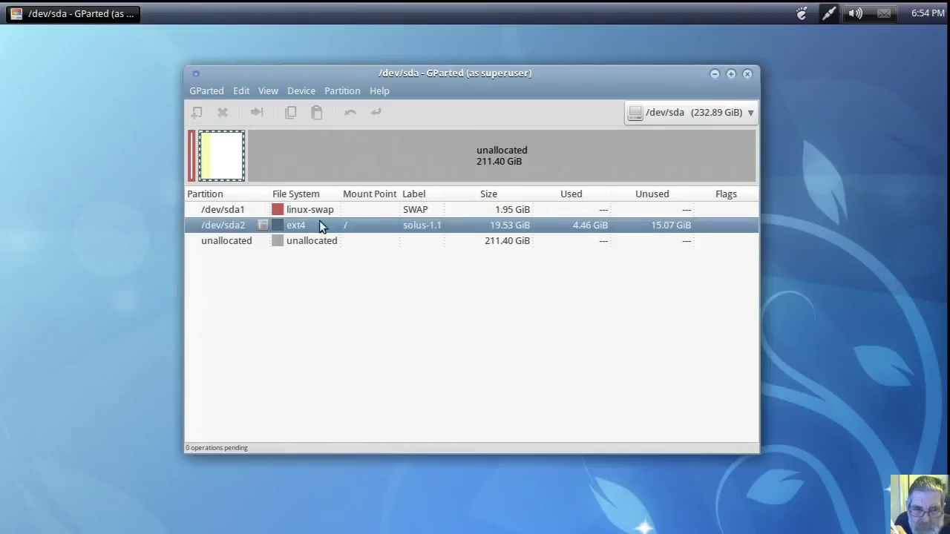
# - Close GParted and show the Accessories applications list
pyautogui.click(746, 74)
pyautogui.click(801, 15)
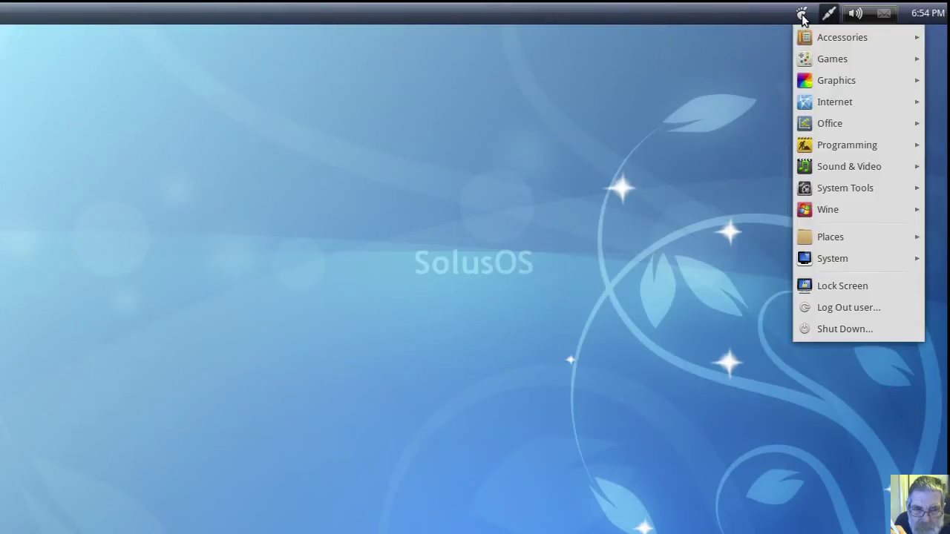
pyautogui.moveTo(809, 39)
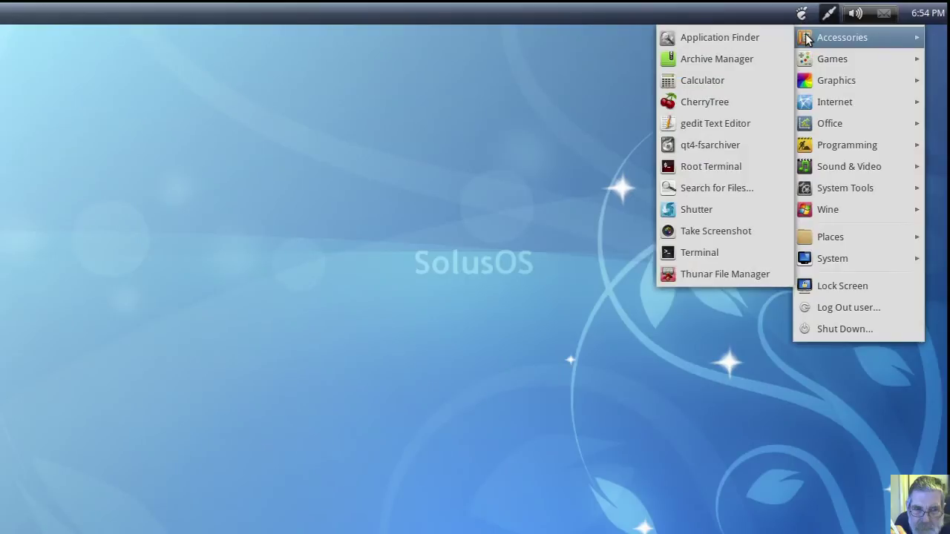
# - Launch qt4-fsarchiver and arrange its window and the terminal side by side
pyautogui.click(712, 145)
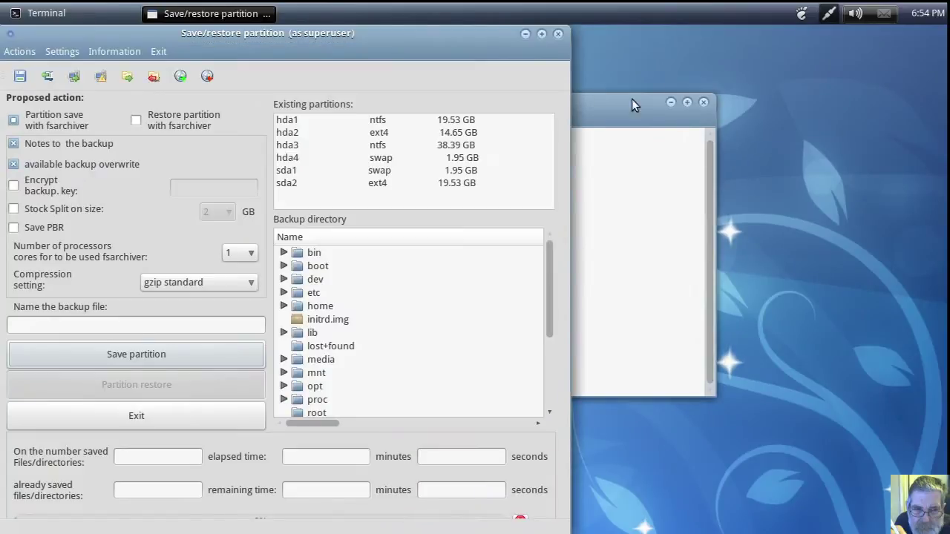
pyautogui.moveTo(467, 33); pyautogui.dragTo(845, 36)
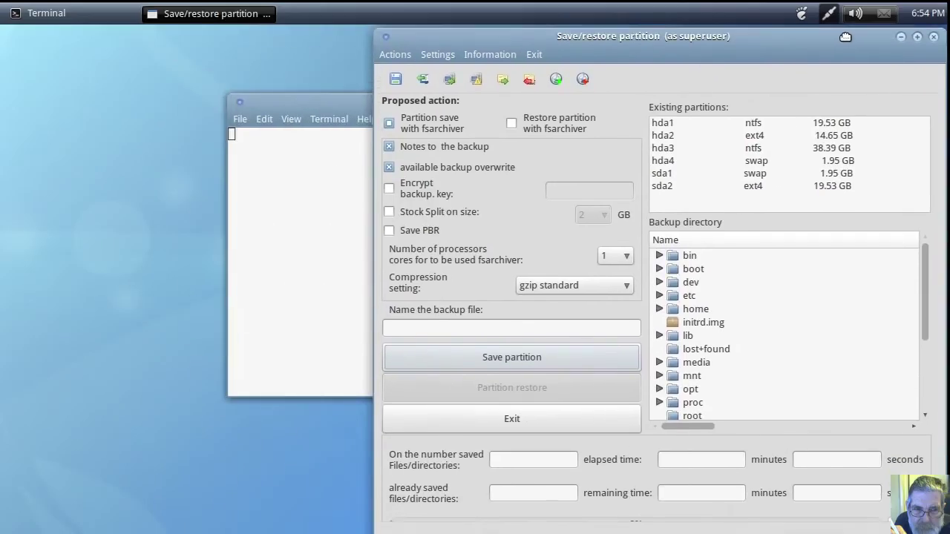
pyautogui.moveTo(362, 100); pyautogui.dragTo(135, 39)
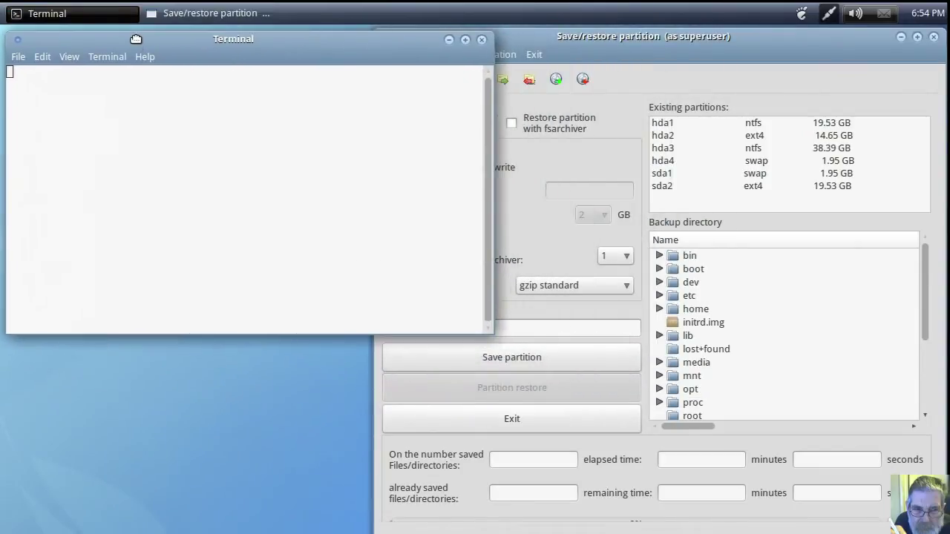
pyautogui.click(554, 36)
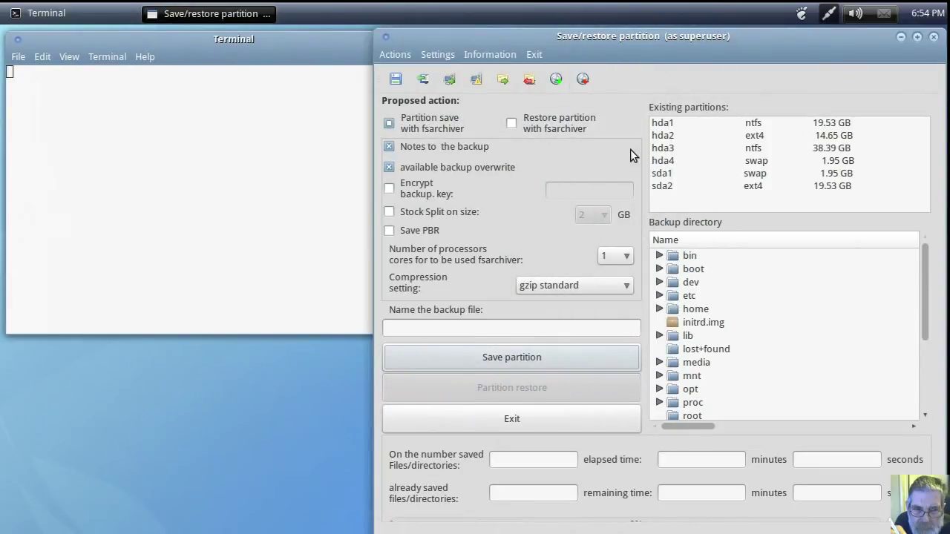
# - Select sda2, set 2 processor cores, and expand media > 500-data in the backup tree
pyautogui.click(659, 190)
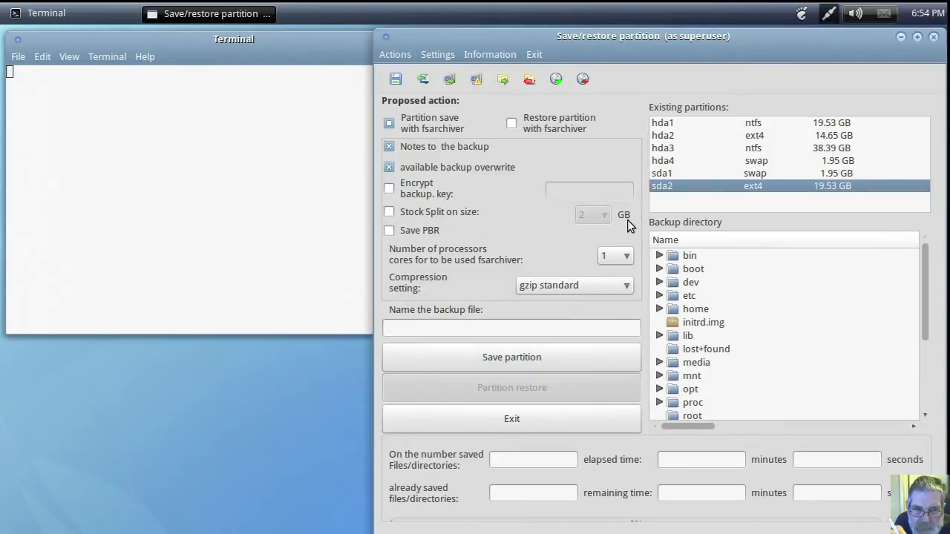
pyautogui.click(627, 256)
pyautogui.click(620, 266)
pyautogui.click(660, 361)
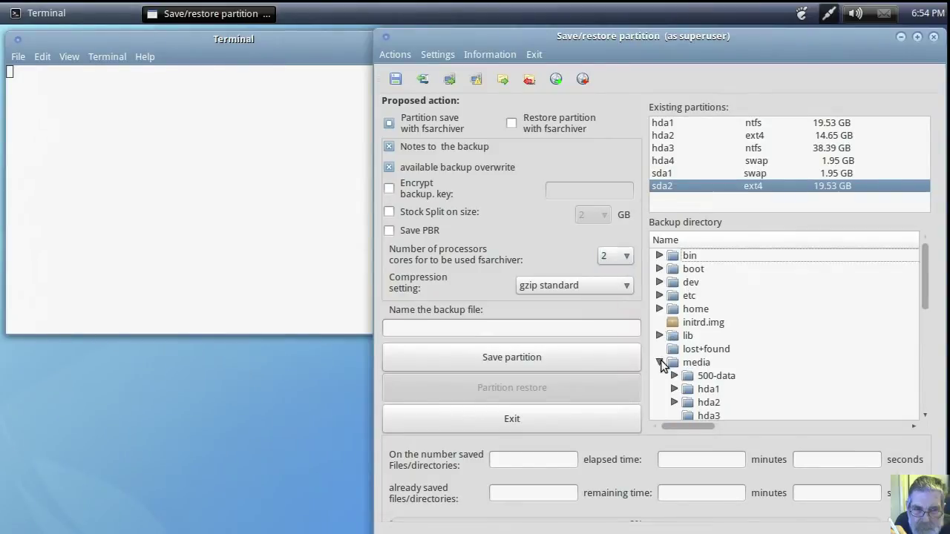
pyautogui.scroll(-3, 661, 362)
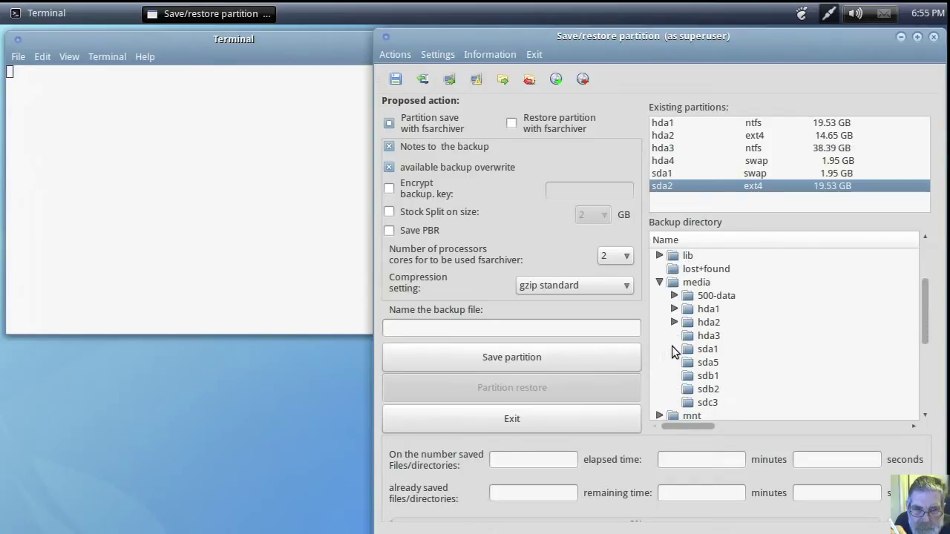
pyautogui.click(674, 295)
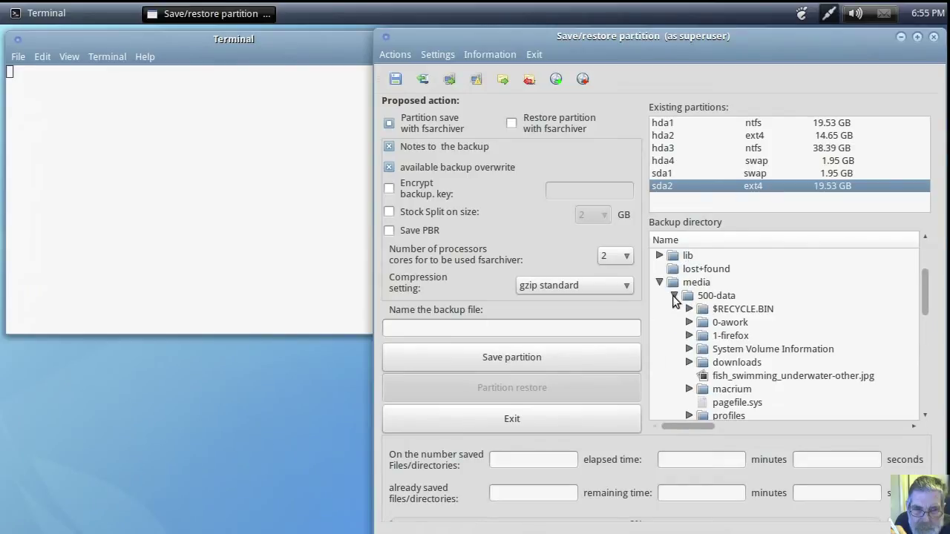
pyautogui.scroll(-2, 678, 322)
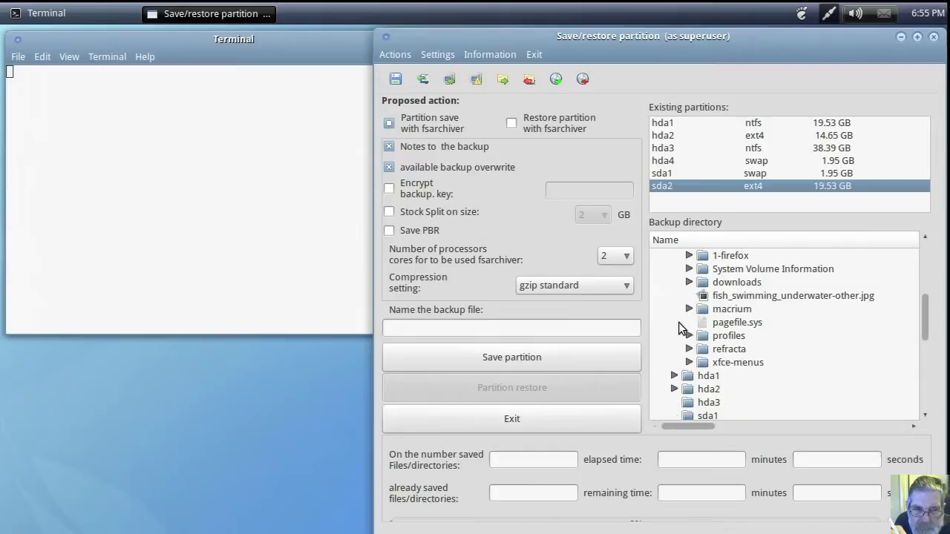
pyautogui.scroll(1, 677, 326)
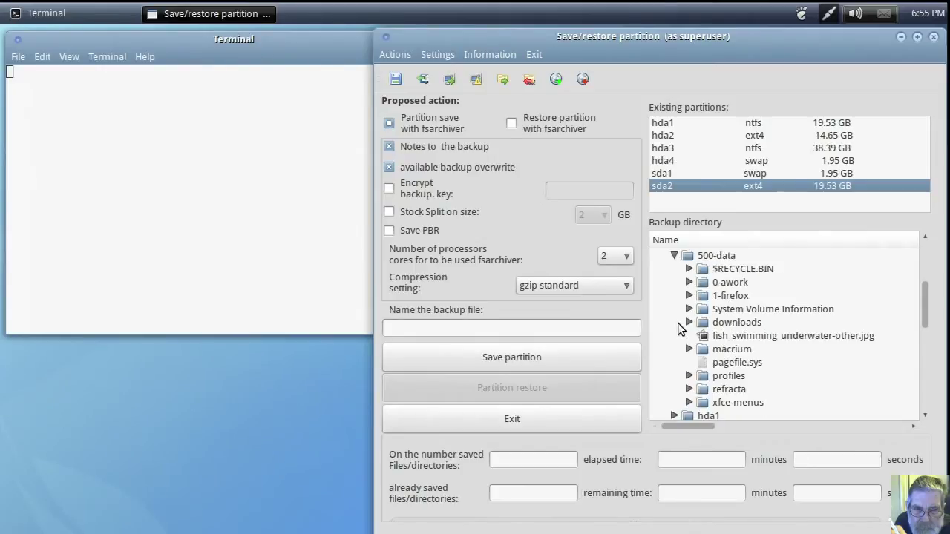
# - Close qt4-fsarchiver and open the 500-data drive under /media in the File Browser
pyautogui.click(933, 37)
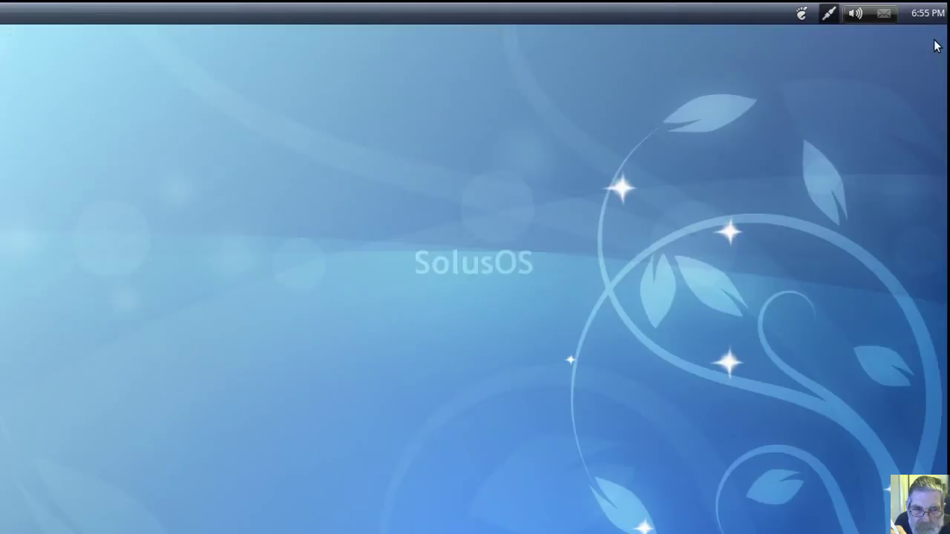
pyautogui.click(802, 14)
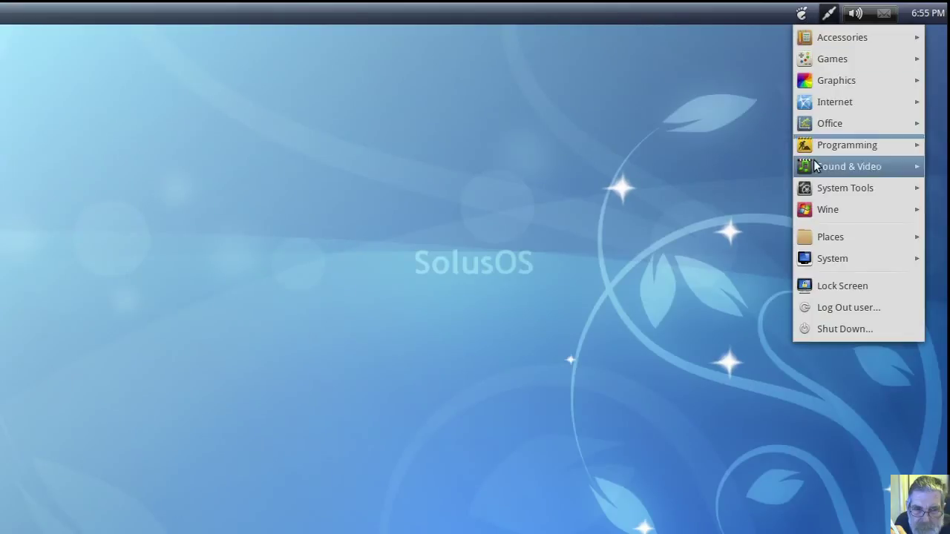
pyautogui.moveTo(816, 243)
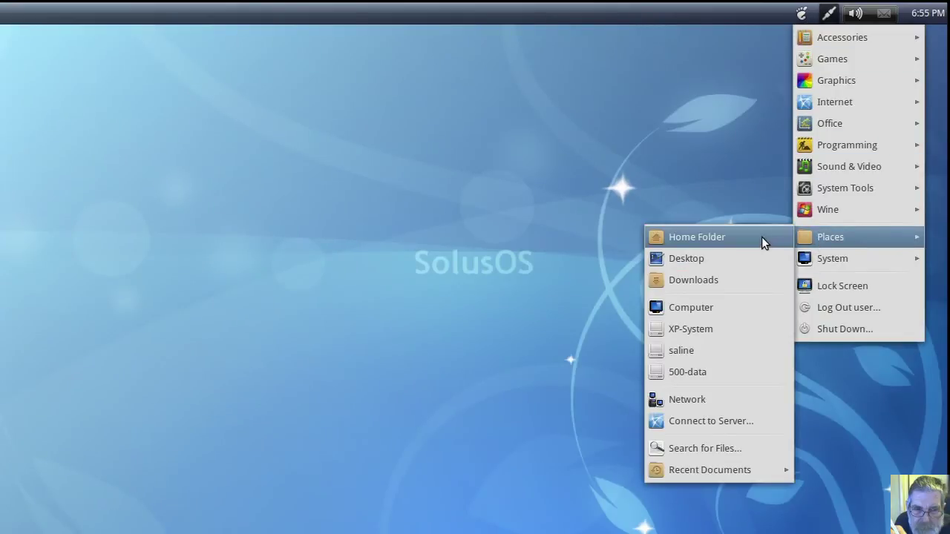
pyautogui.click(724, 237)
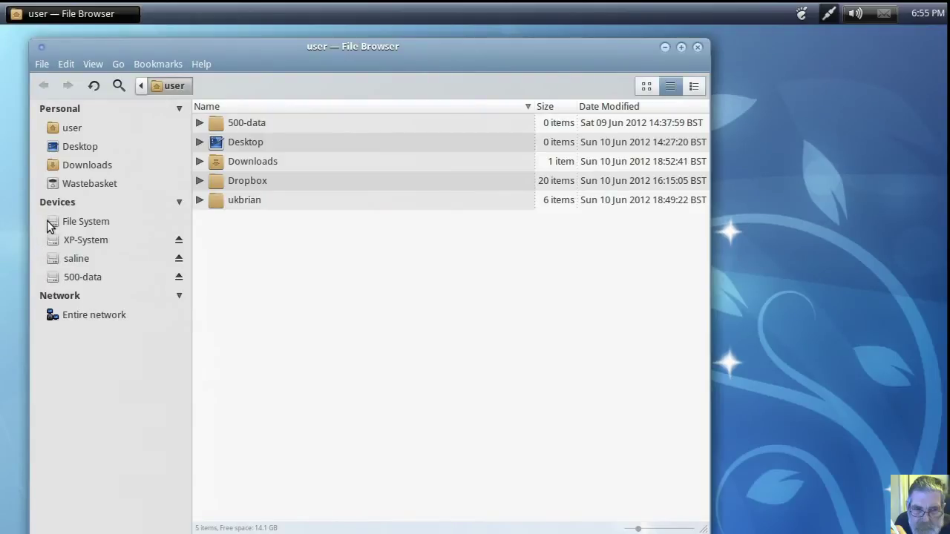
pyautogui.click(47, 221)
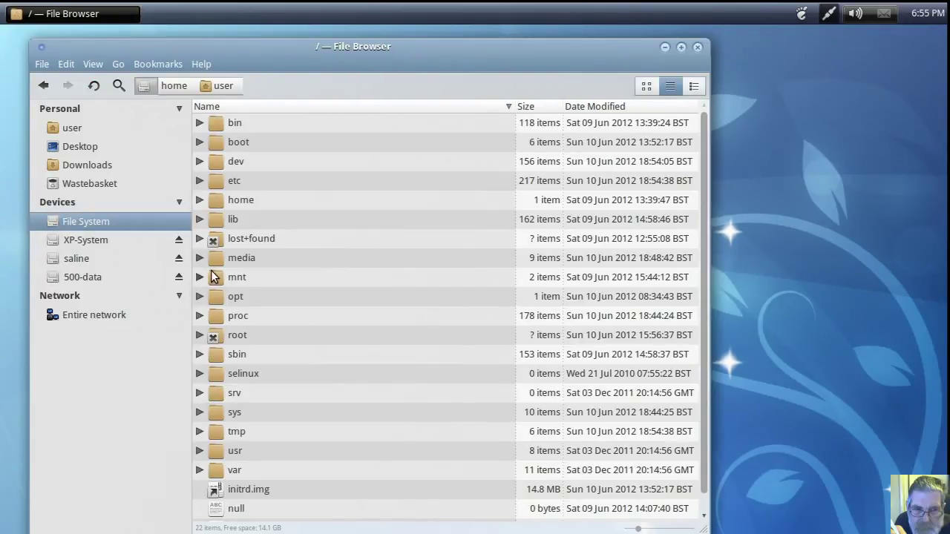
pyautogui.click(199, 257)
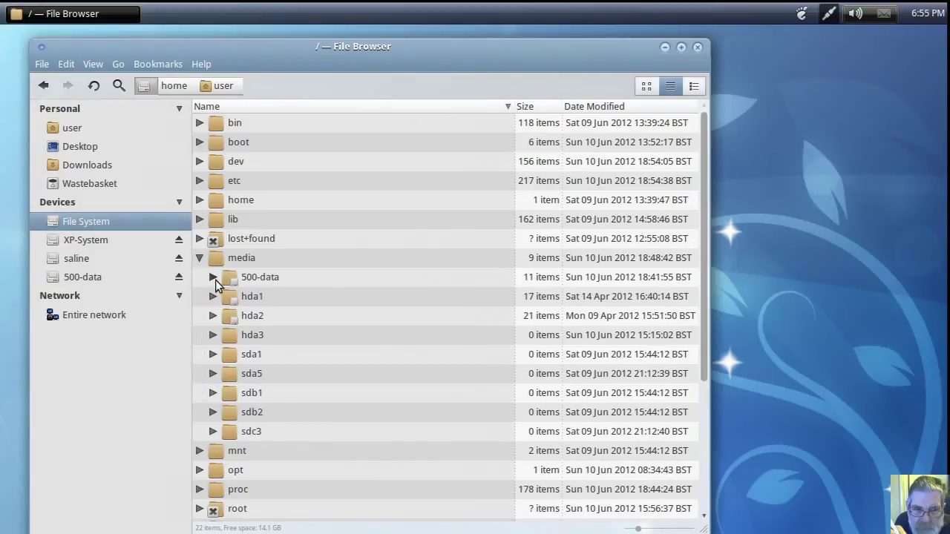
pyautogui.click(213, 277)
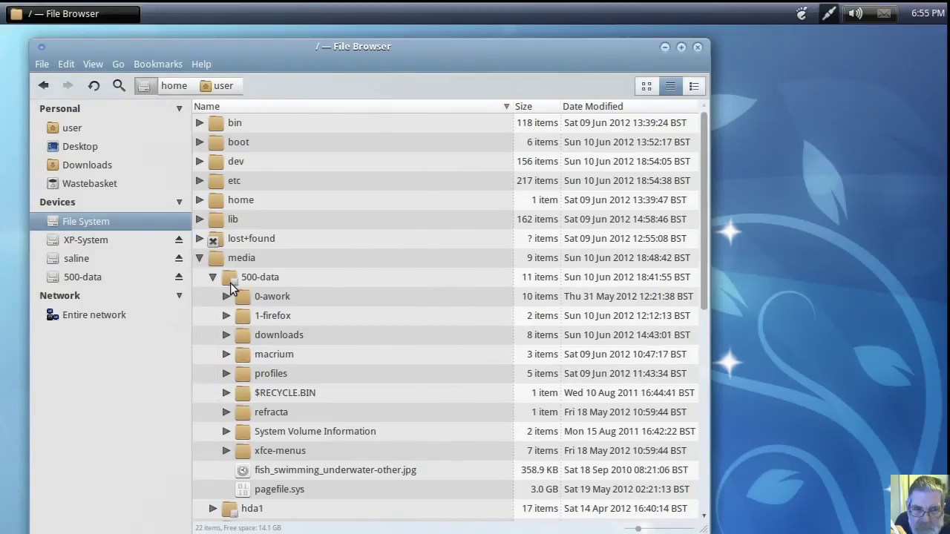
pyautogui.click(231, 281)
pyautogui.doubleClick(231, 281)
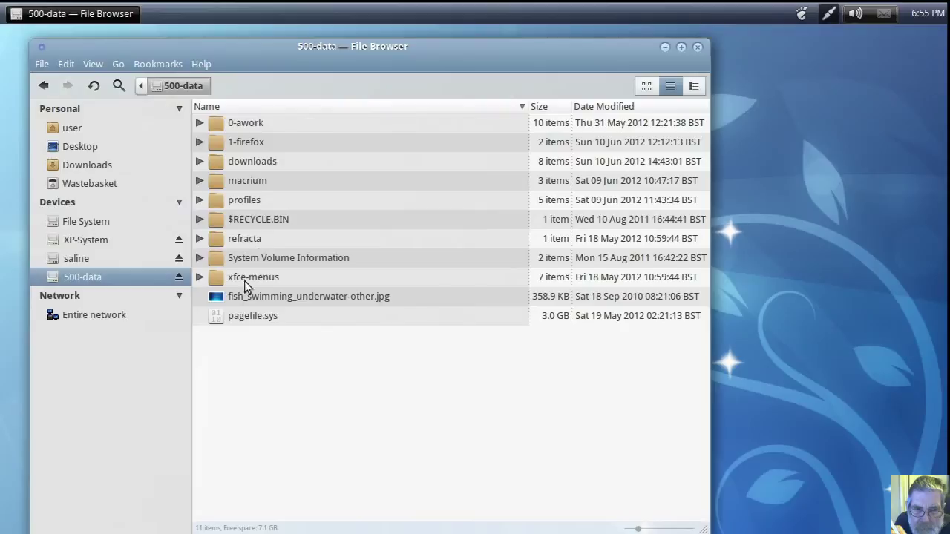
# - Create a folder named qt4-backups in 500-data and open it
pyautogui.rightClick(250, 362)
pyautogui.click(264, 367)
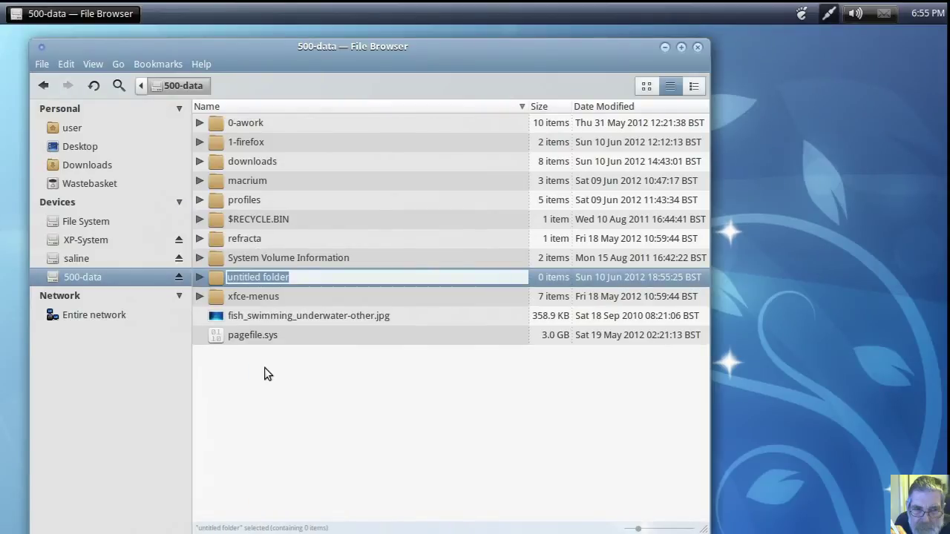
pyautogui.write('qt4')
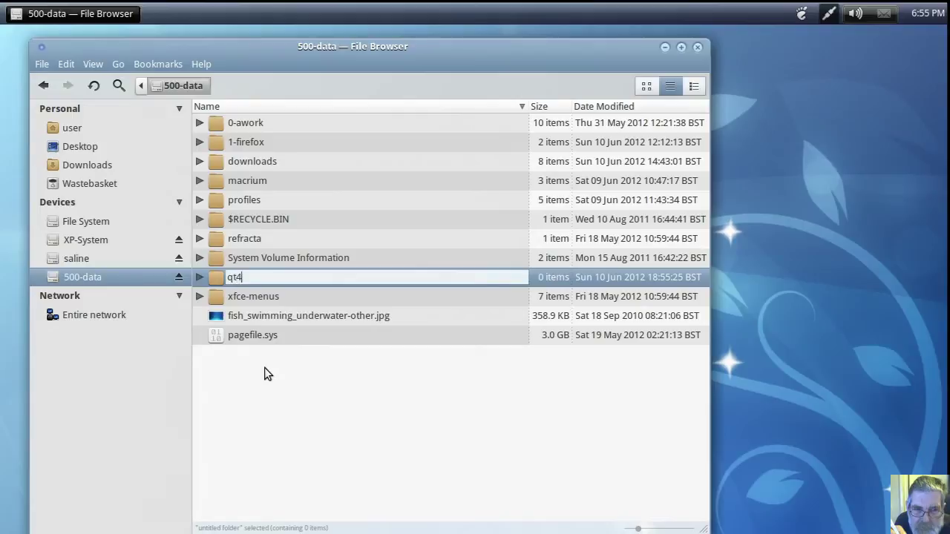
pyautogui.write('-backups')
pyautogui.press('Return')
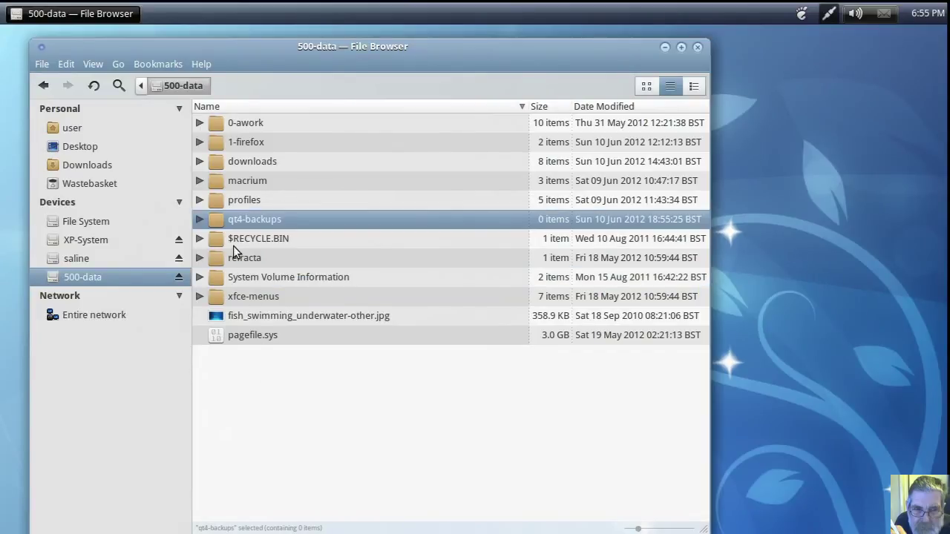
pyautogui.doubleClick(219, 224)
# - Create a solus-1 folder inside qt4-backups and open it
pyautogui.rightClick(227, 221)
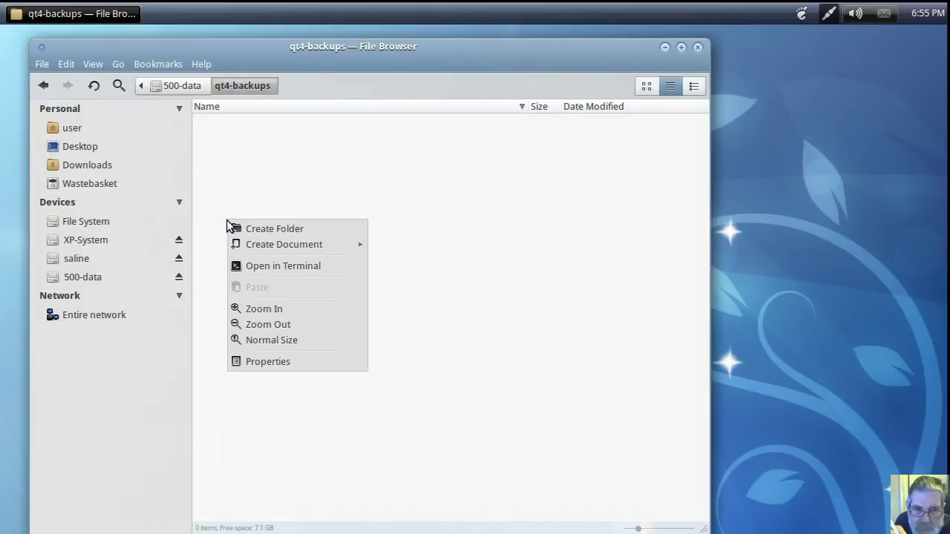
pyautogui.click(235, 232)
pyautogui.write('s')
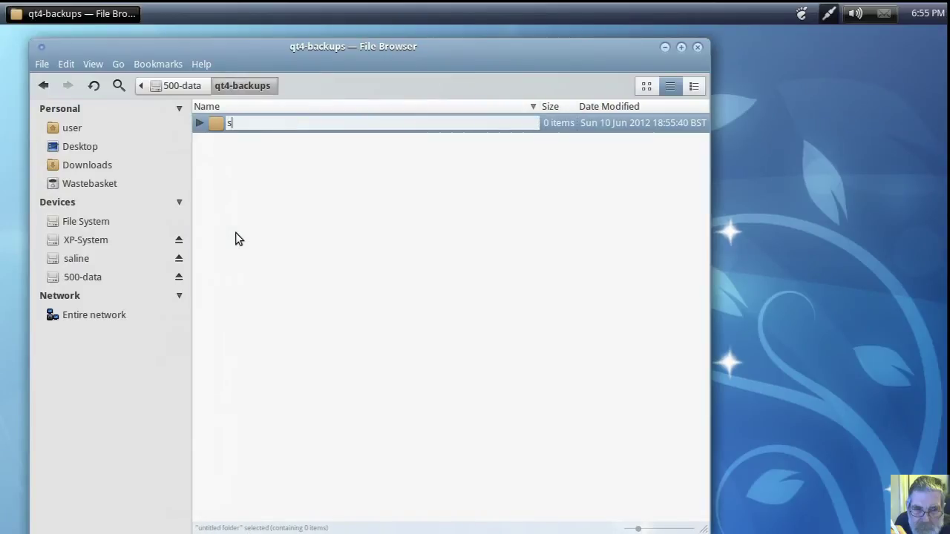
pyautogui.write('olus-1')
pyautogui.press('Return')
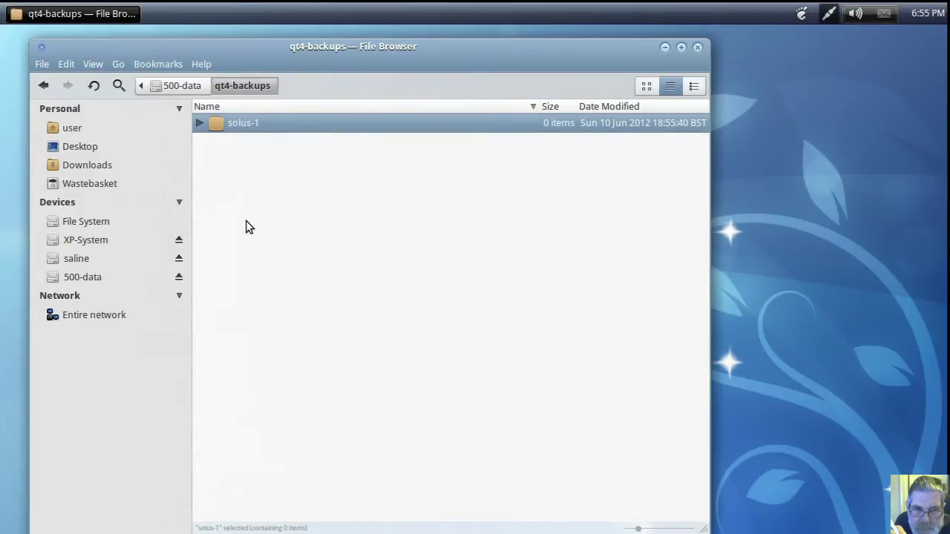
pyautogui.doubleClick(216, 124)
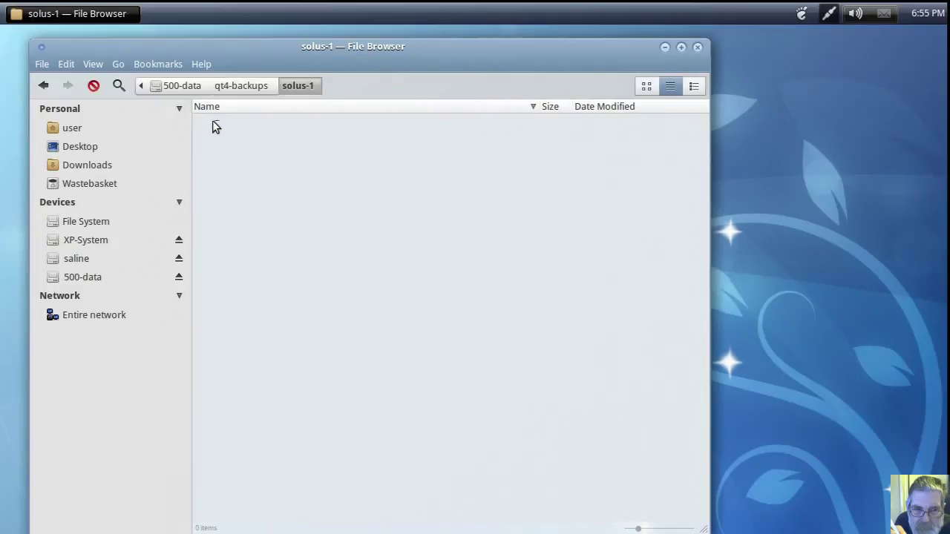
# - Close File Browser, relaunch qt4-fsarchiver, and select sda2 with 2 processor cores
pyautogui.click(698, 47)
pyautogui.click(797, 19)
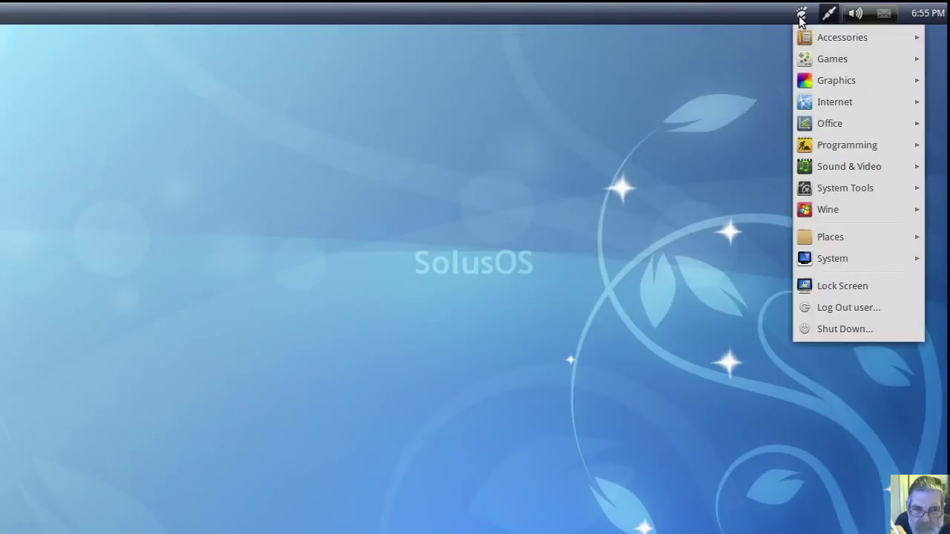
pyautogui.moveTo(803, 37)
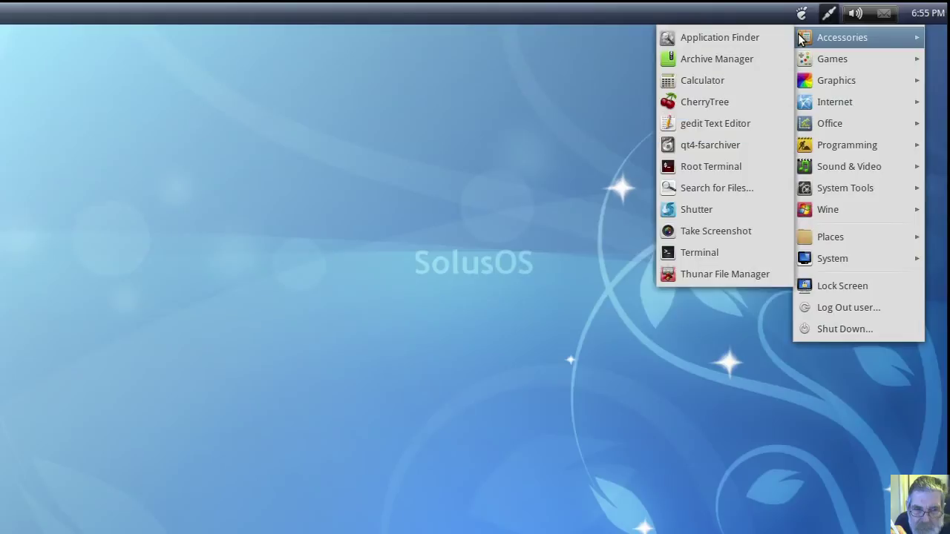
pyautogui.click(708, 142)
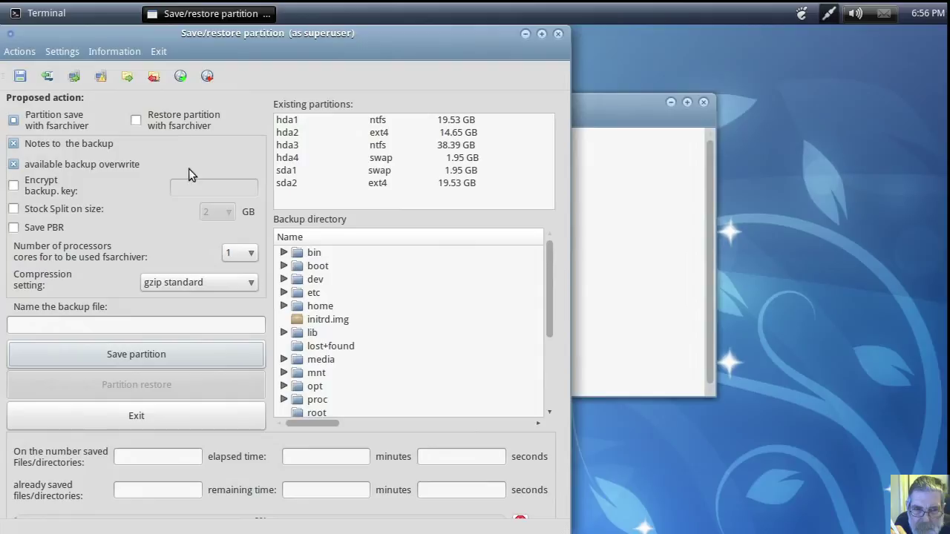
pyautogui.click(286, 185)
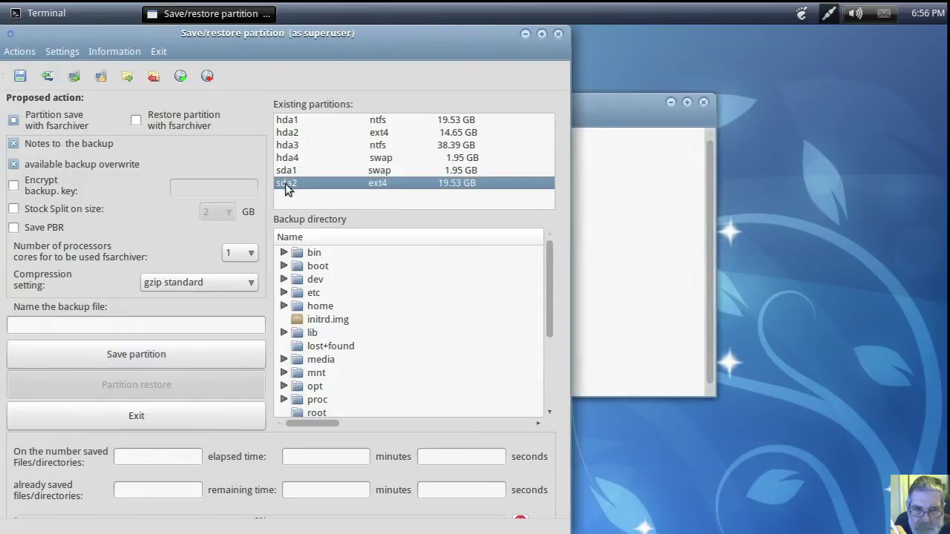
pyautogui.click(249, 253)
pyautogui.click(249, 262)
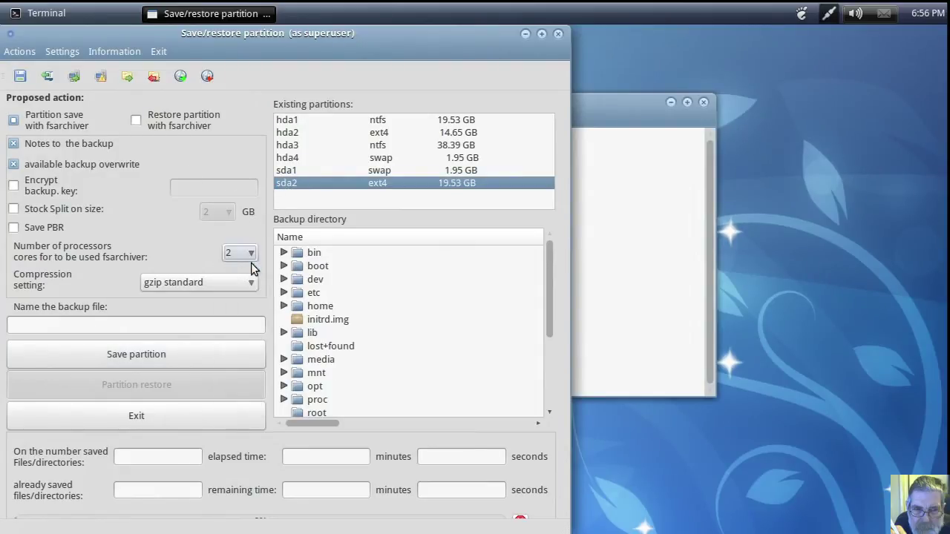
pyautogui.click(284, 361)
pyautogui.click(298, 372)
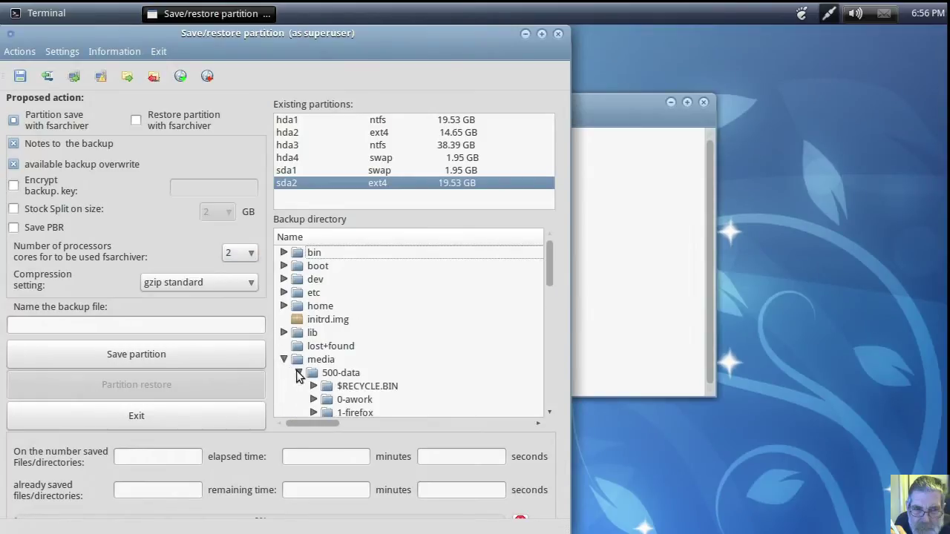
pyautogui.scroll(-5, 296, 371)
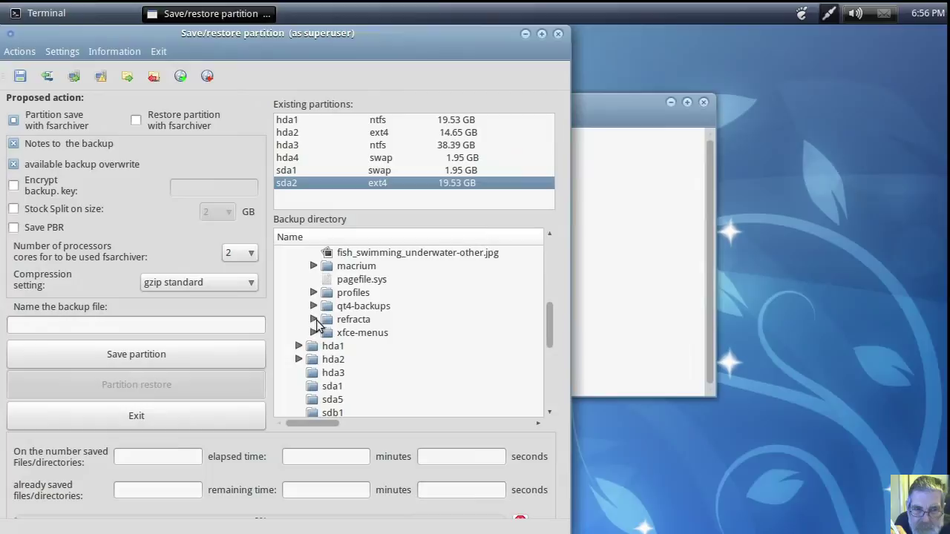
pyautogui.click(314, 306)
pyautogui.click(345, 322)
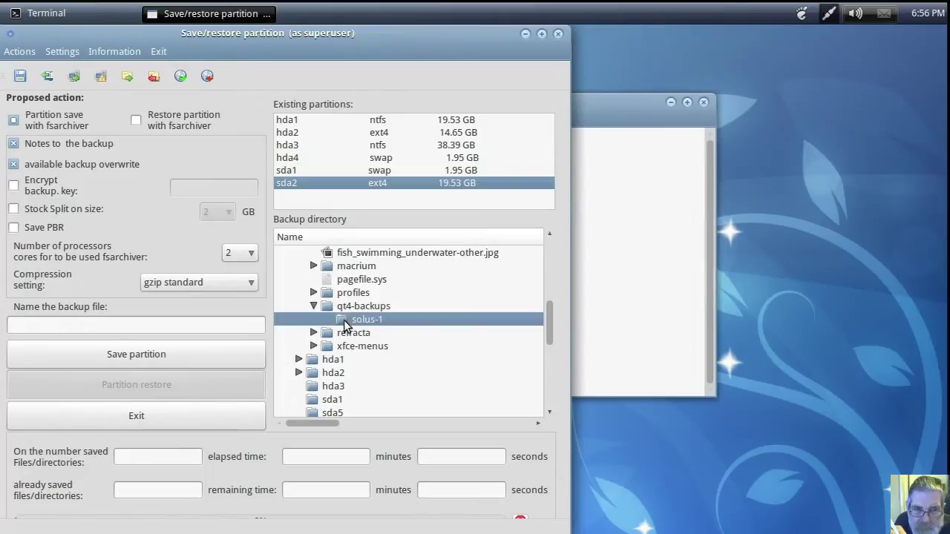
pyautogui.click(121, 322)
pyautogui.write('1206-')
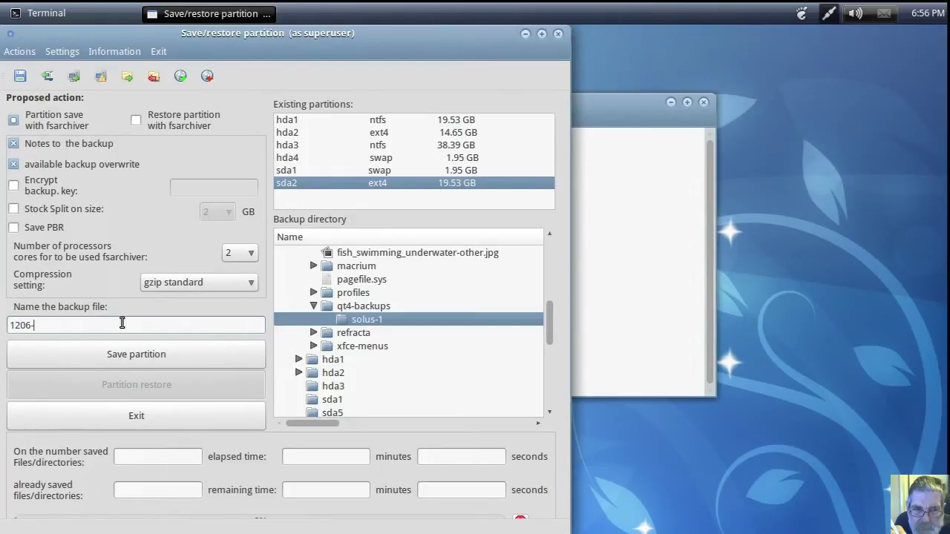
pyautogui.press('BackSpace')
pyautogui.write('10-18-50--')
# - Run a live backup of sda2 with the note 'demo' until it reports success
pyautogui.click(189, 359)
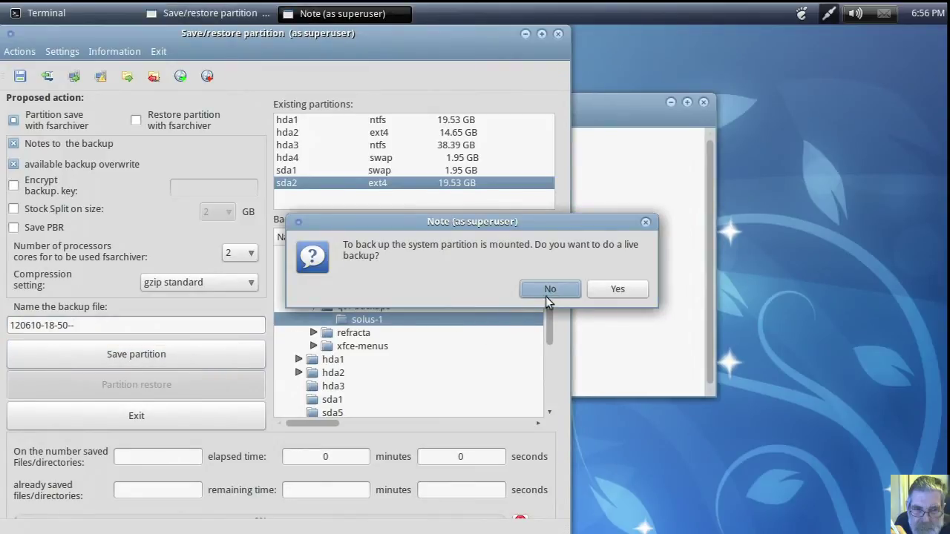
pyautogui.click(611, 290)
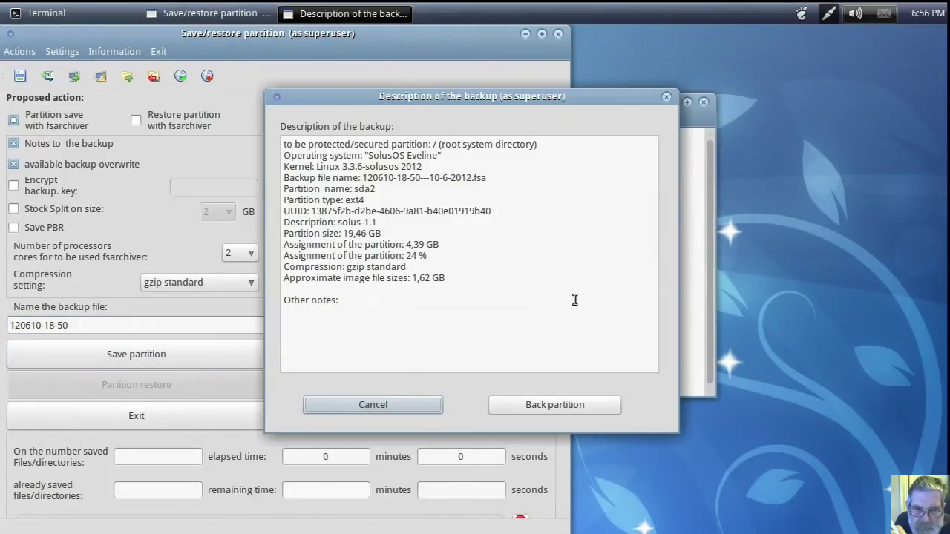
pyautogui.click(421, 294)
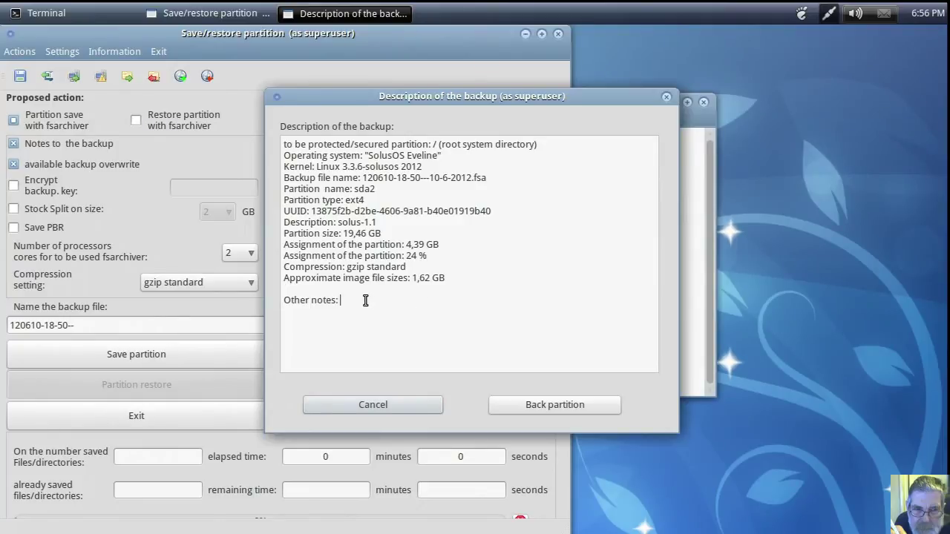
pyautogui.write('demo')
pyautogui.click(523, 403)
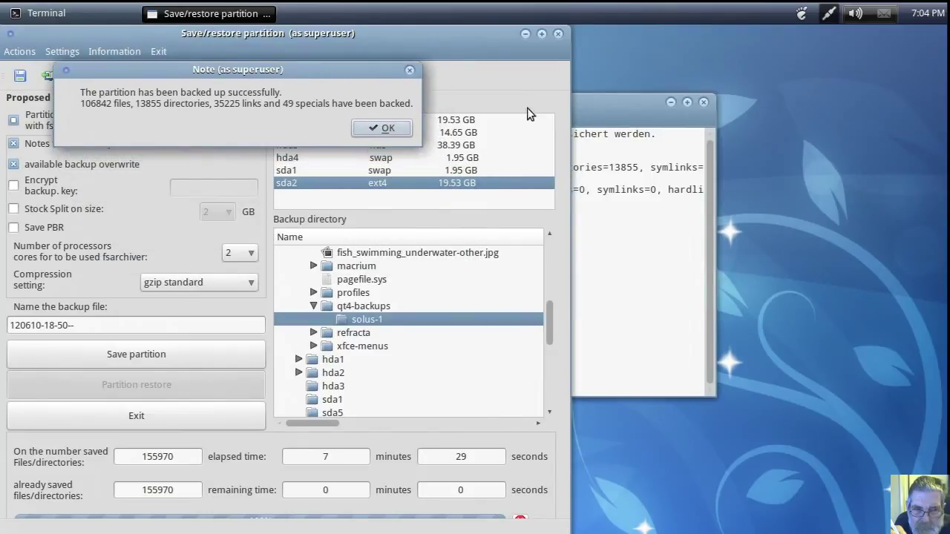
pyautogui.click(802, 12)
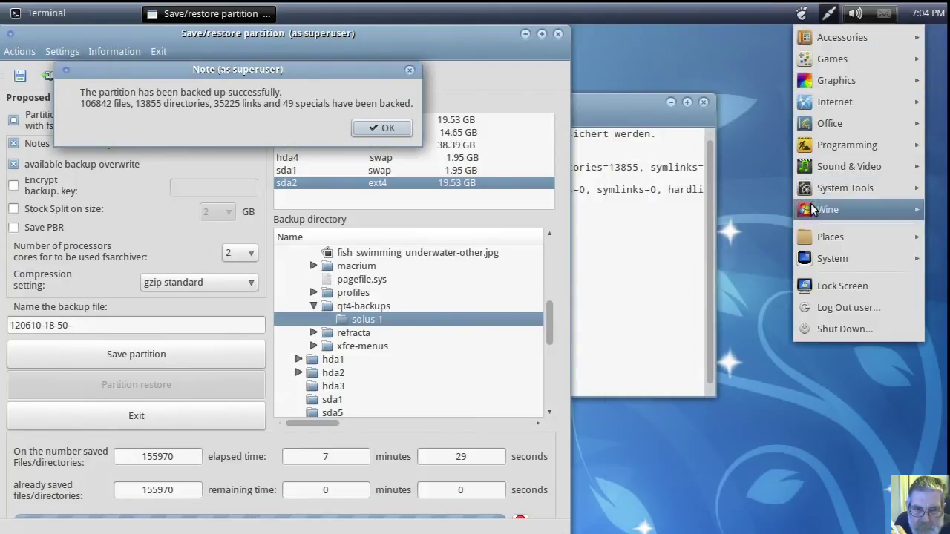
pyautogui.moveTo(806, 238)
pyautogui.click(758, 240)
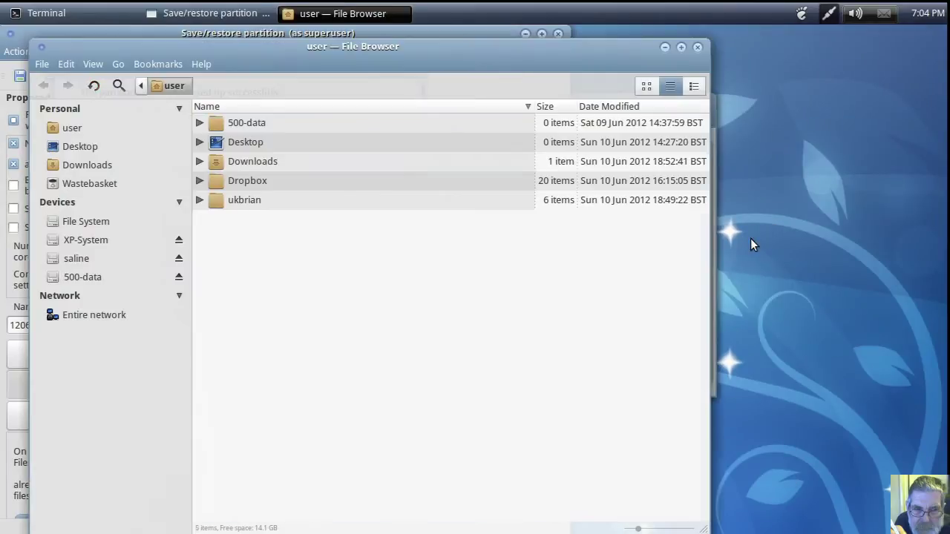
pyautogui.click(74, 221)
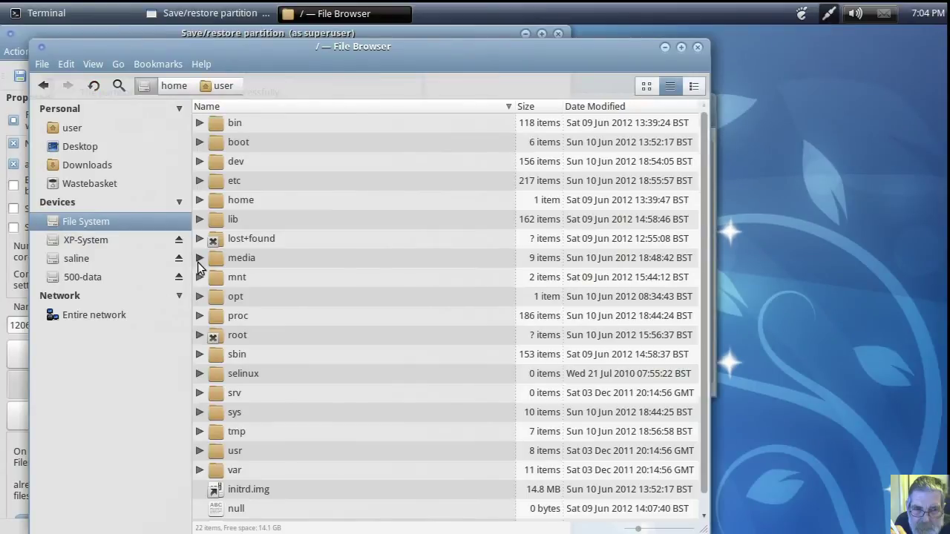
pyautogui.click(199, 258)
pyautogui.click(212, 277)
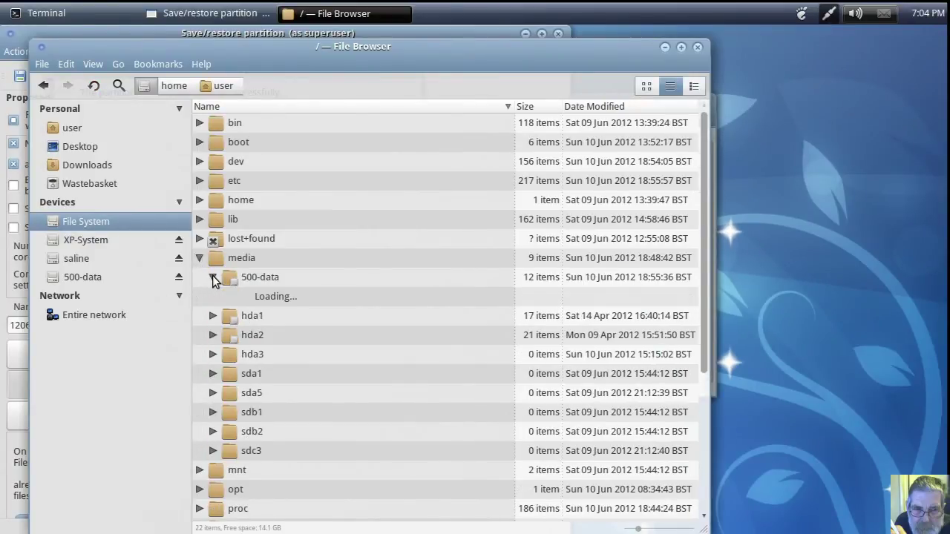
pyautogui.scroll(-4, 236, 329)
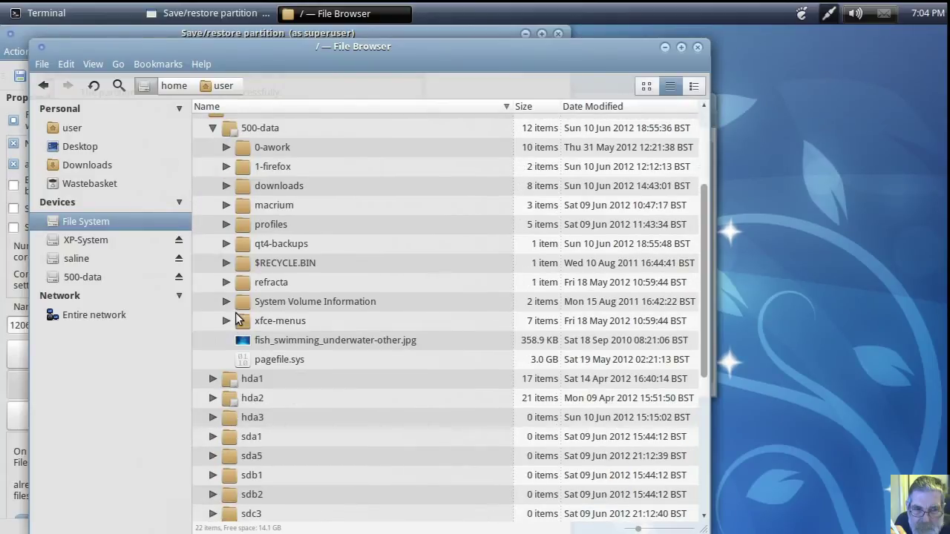
pyautogui.click(226, 244)
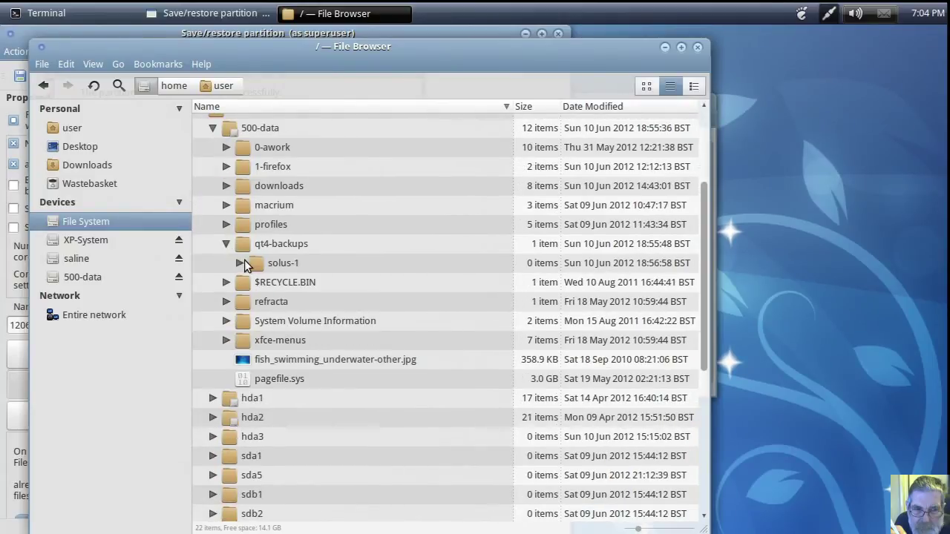
pyautogui.click(239, 263)
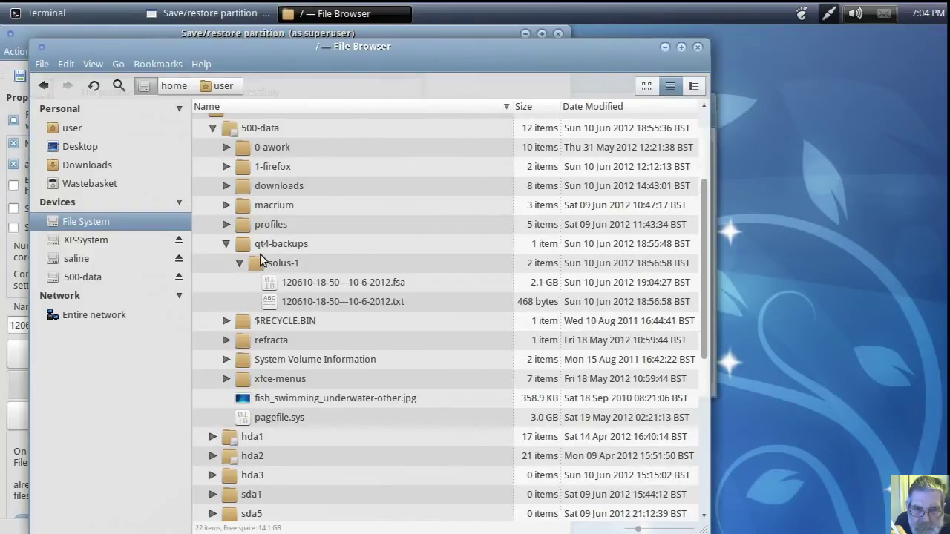
pyautogui.moveTo(301, 47); pyautogui.dragTo(503, 47)
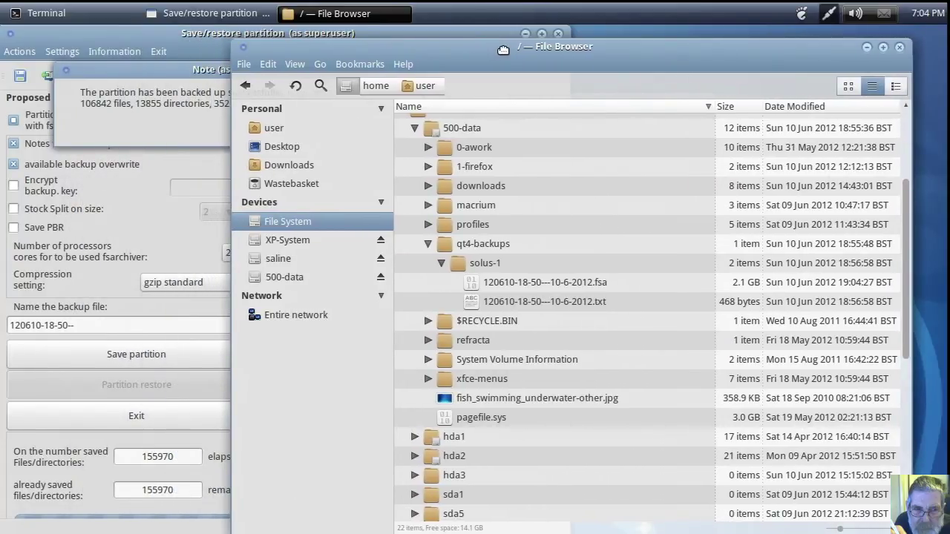
pyautogui.click(548, 282)
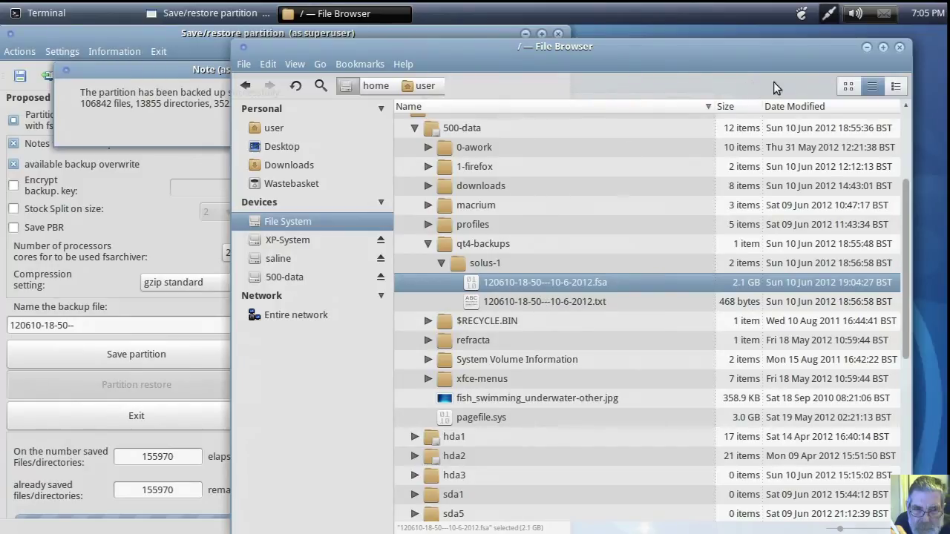
pyautogui.click(899, 47)
# - Dismiss the backup success note and close the Save/restore partition window
pyautogui.click(386, 128)
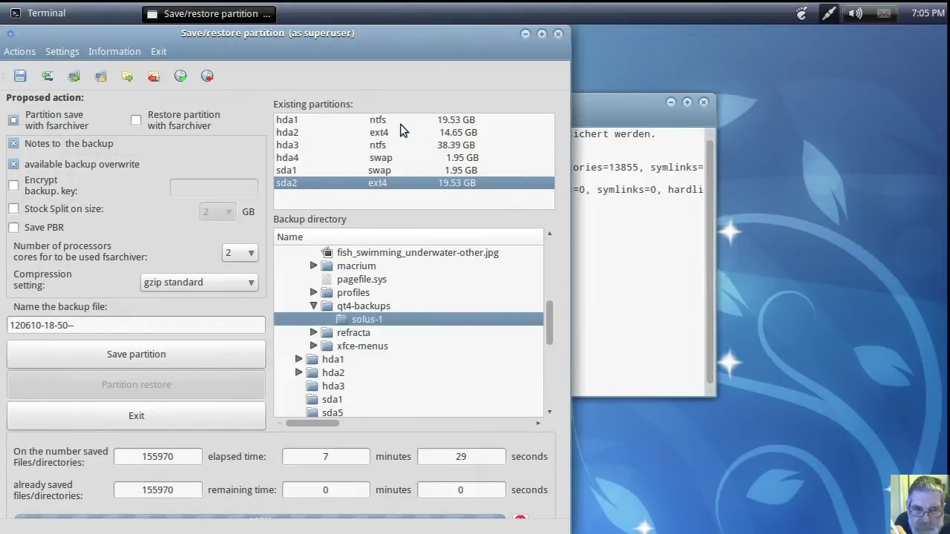
pyautogui.click(557, 34)
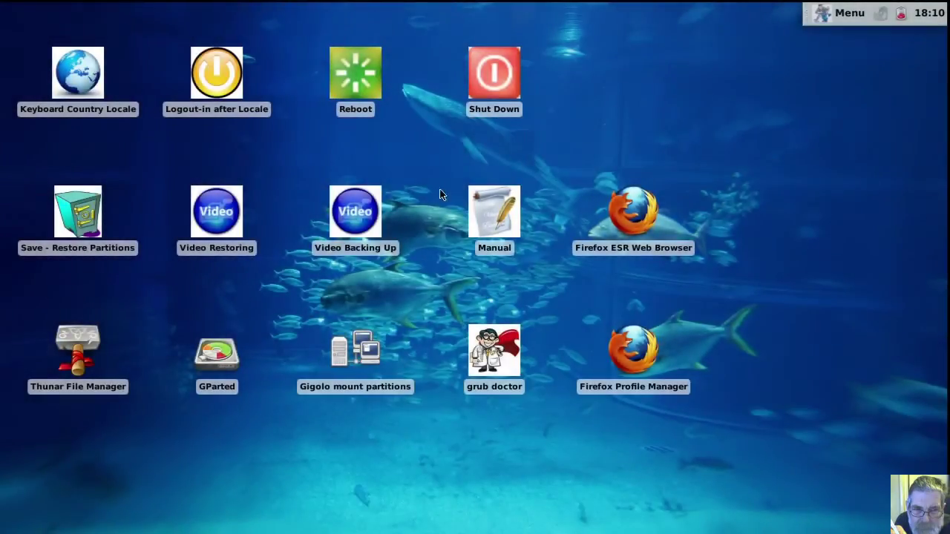
# - Launch GParted from the desktop and authenticate with the administrator password
pyautogui.click(228, 357)
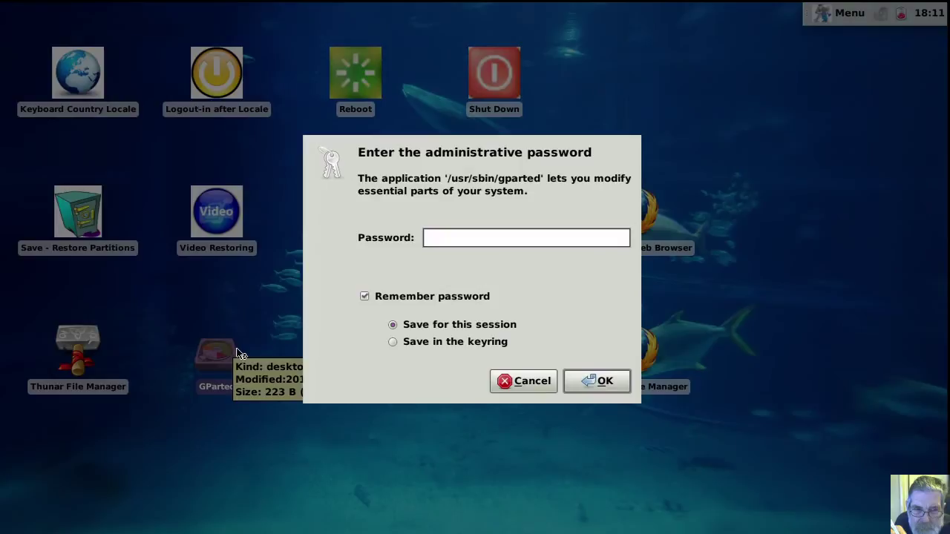
pyautogui.write('●●●●')
pyautogui.press('Return')
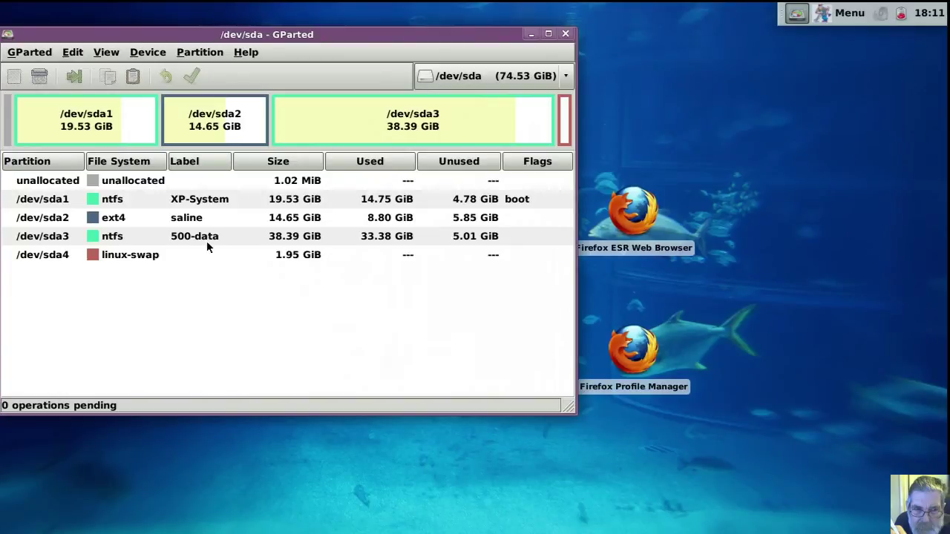
# - Switch GParted to disk /dev/sdb and bring up the actions for partition /dev/sdb2
pyautogui.click(571, 84)
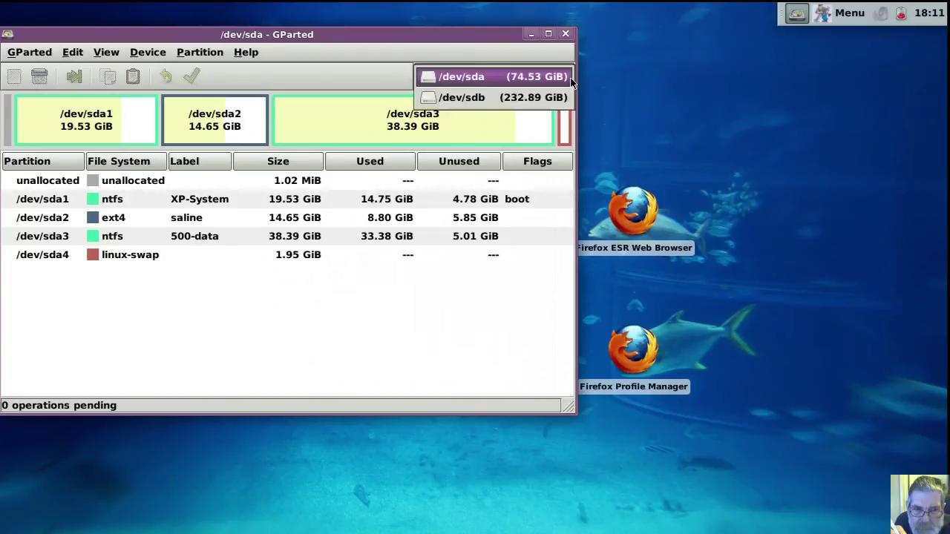
pyautogui.click(558, 95)
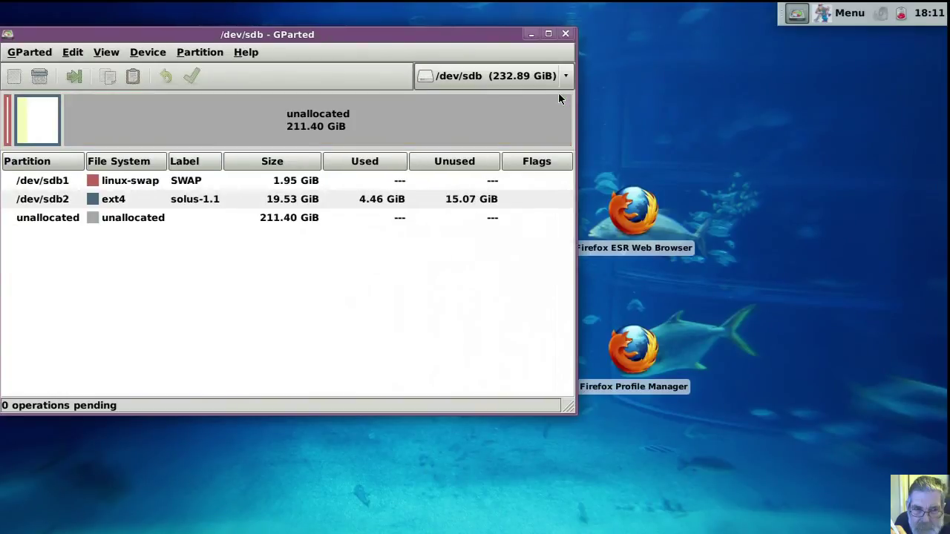
pyautogui.click(206, 201)
pyautogui.rightClick(207, 202)
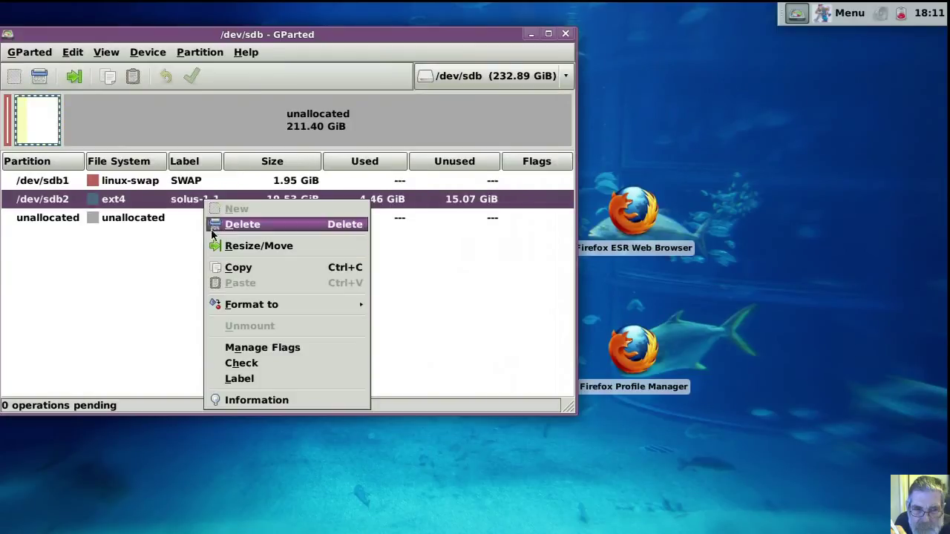
# - Format /dev/sdb2 as ext4, apply the operation despite the data-loss warning, and inspect the result
pyautogui.moveTo(234, 304)
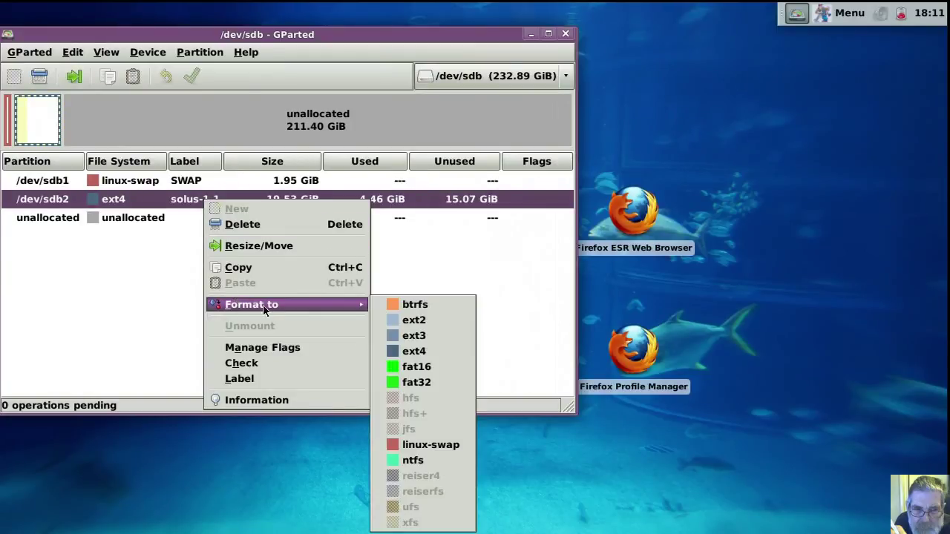
pyautogui.click(409, 352)
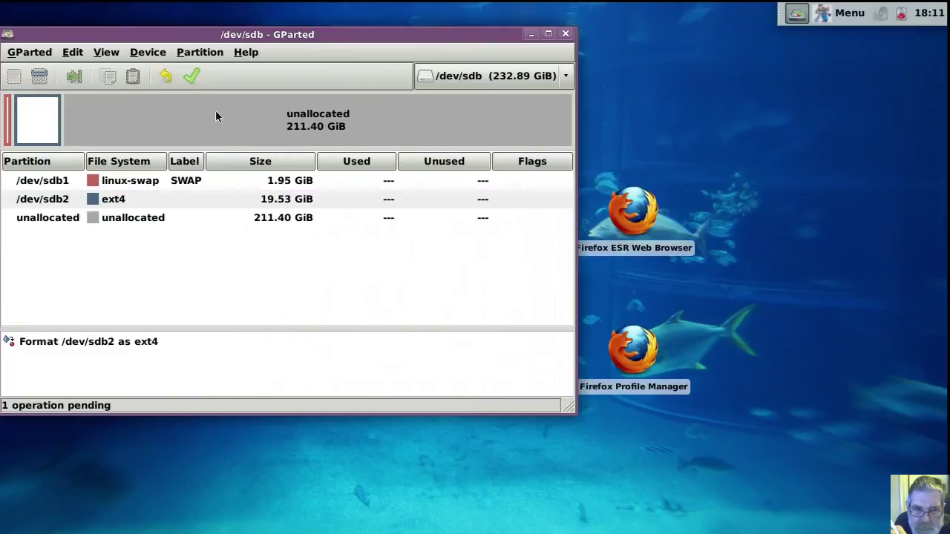
pyautogui.click(193, 75)
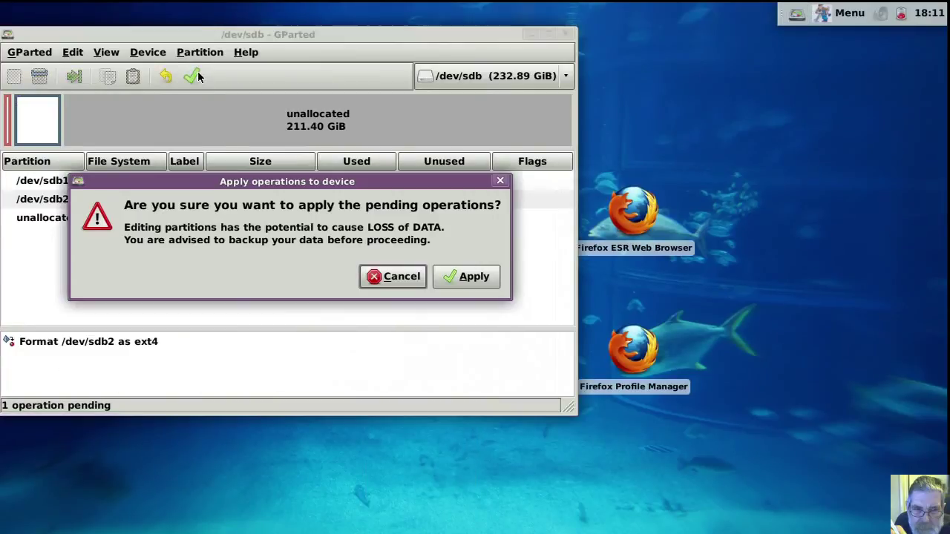
pyautogui.click(452, 276)
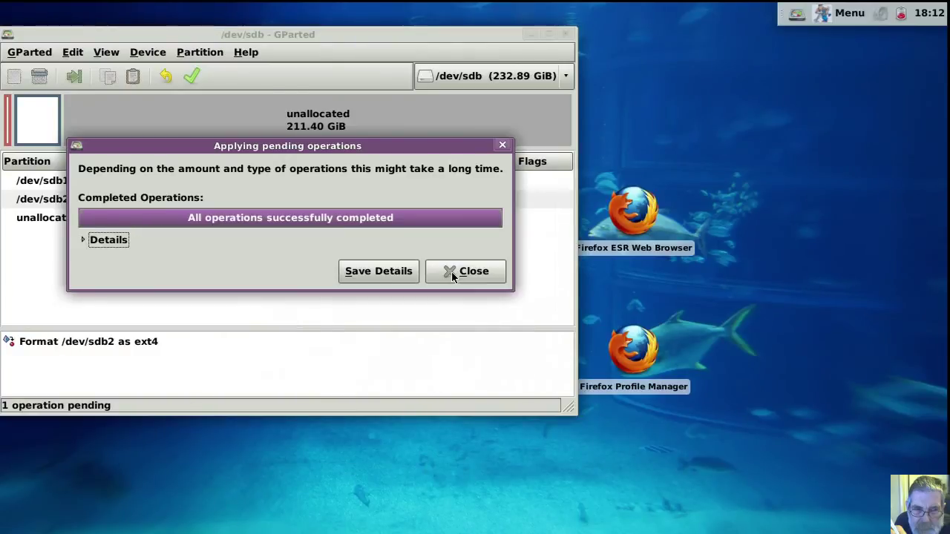
pyautogui.click(452, 275)
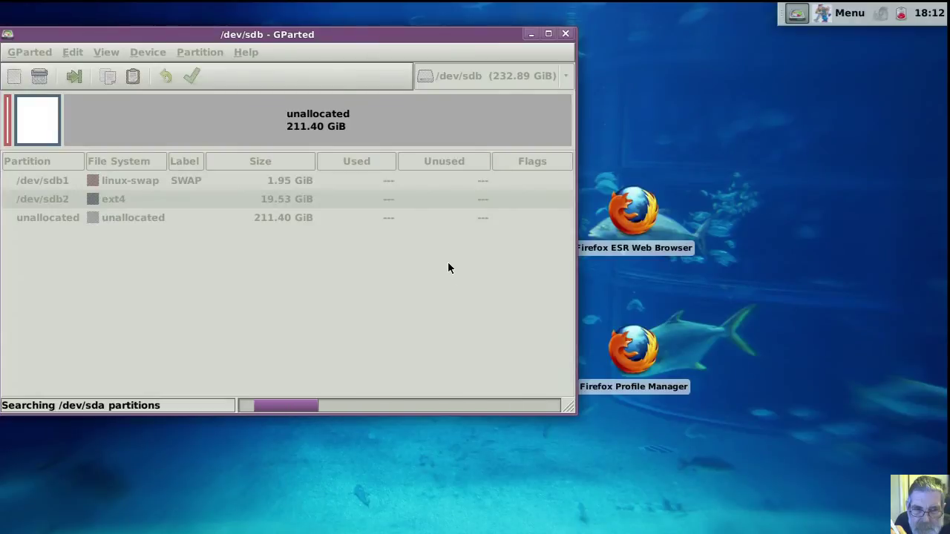
pyautogui.click(437, 204)
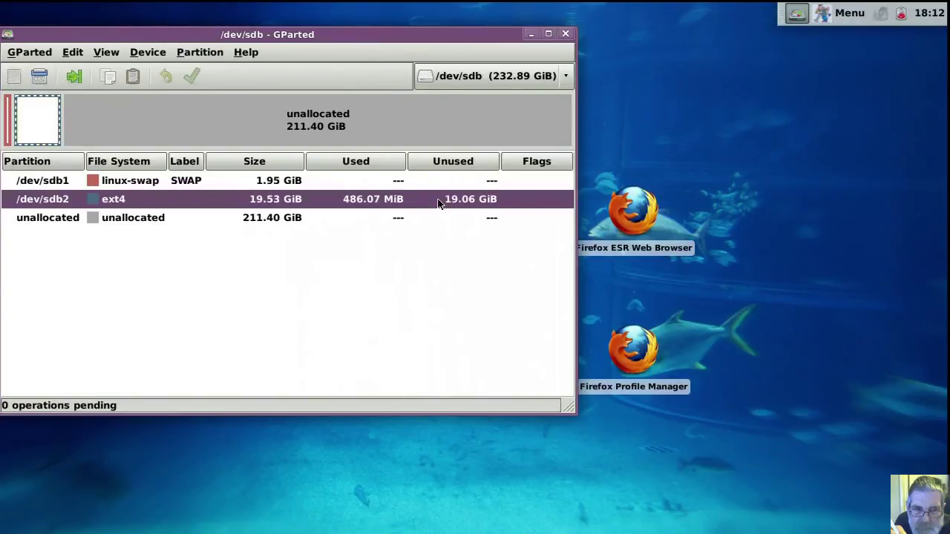
# - Close GParted and open Save - Restore Partitions in Restore partition mode with sdb2 targeted
pyautogui.click(565, 33)
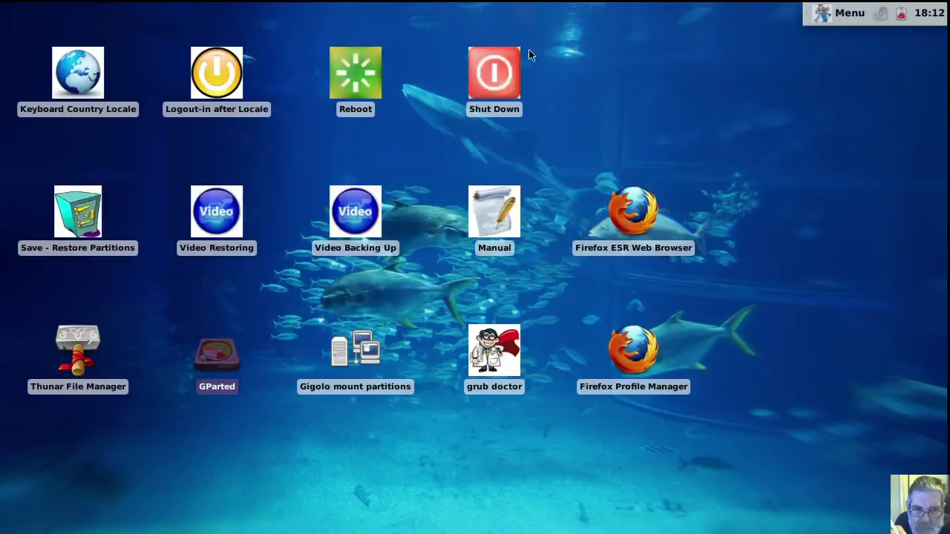
pyautogui.click(86, 224)
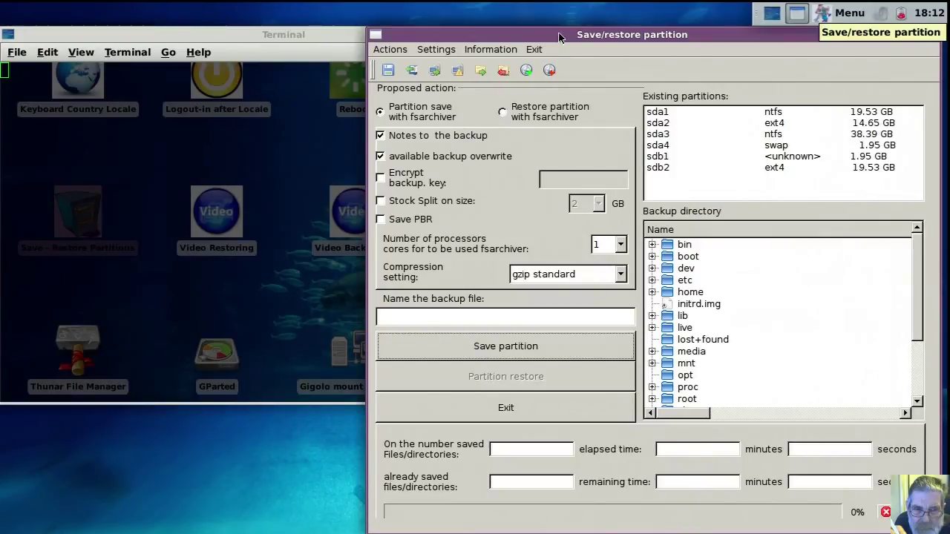
pyautogui.moveTo(552, 34); pyautogui.dragTo(310, 9)
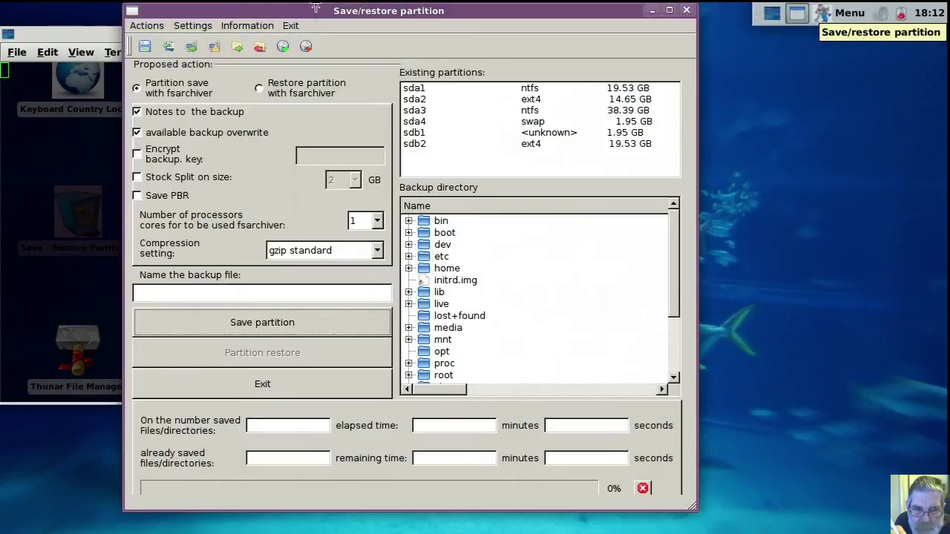
pyautogui.click(259, 89)
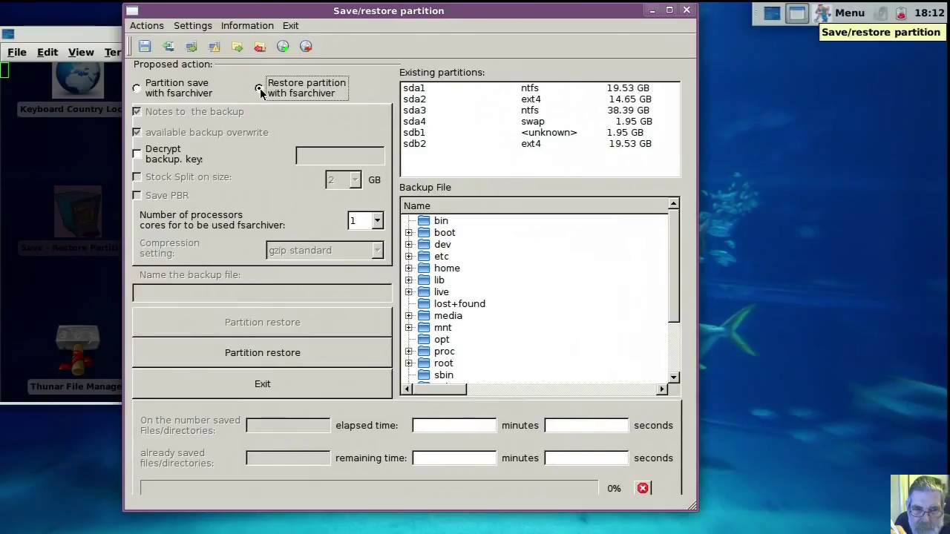
pyautogui.click(425, 146)
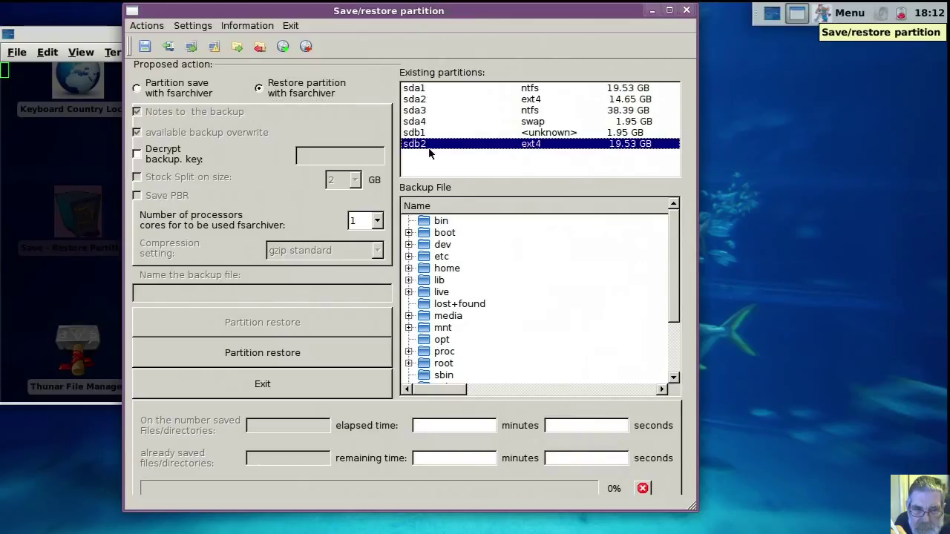
# - Set the restore to use 2 processor cores and expand the media folder in the Backup File tree
pyautogui.click(378, 224)
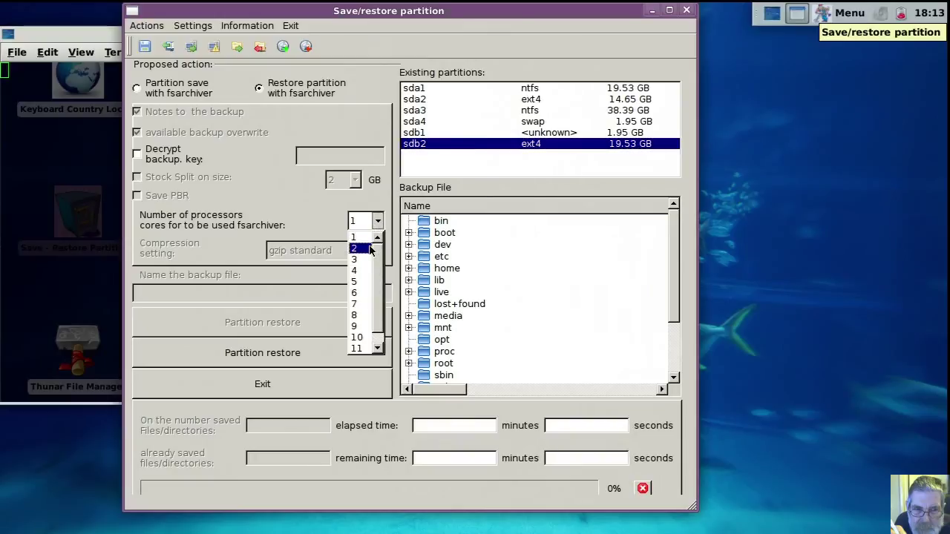
pyautogui.click(369, 233)
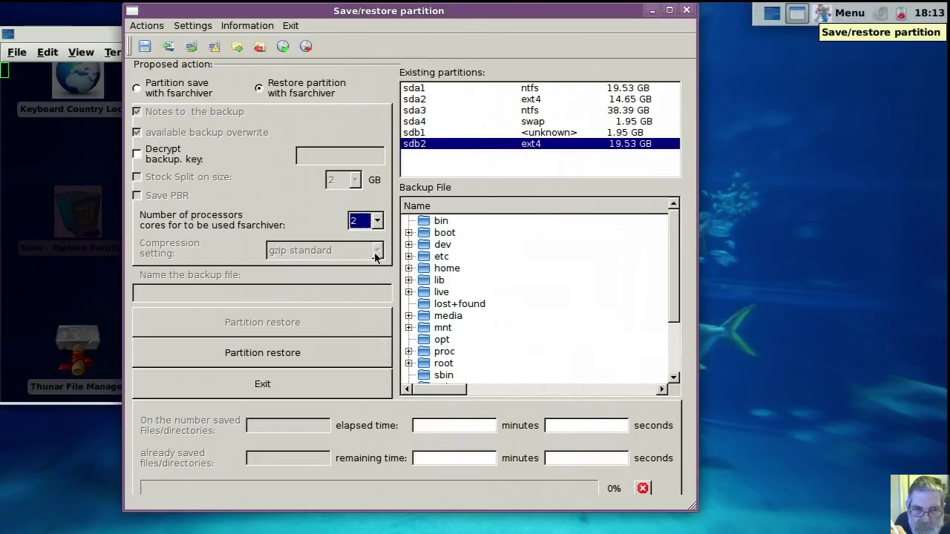
pyautogui.click(409, 316)
pyautogui.scroll(-2, 410, 318)
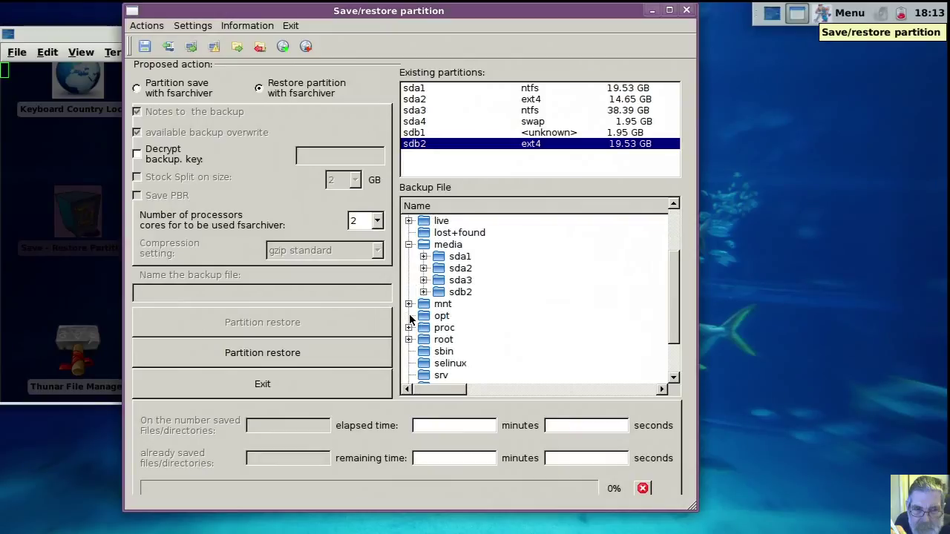
pyautogui.scroll(1, 409, 317)
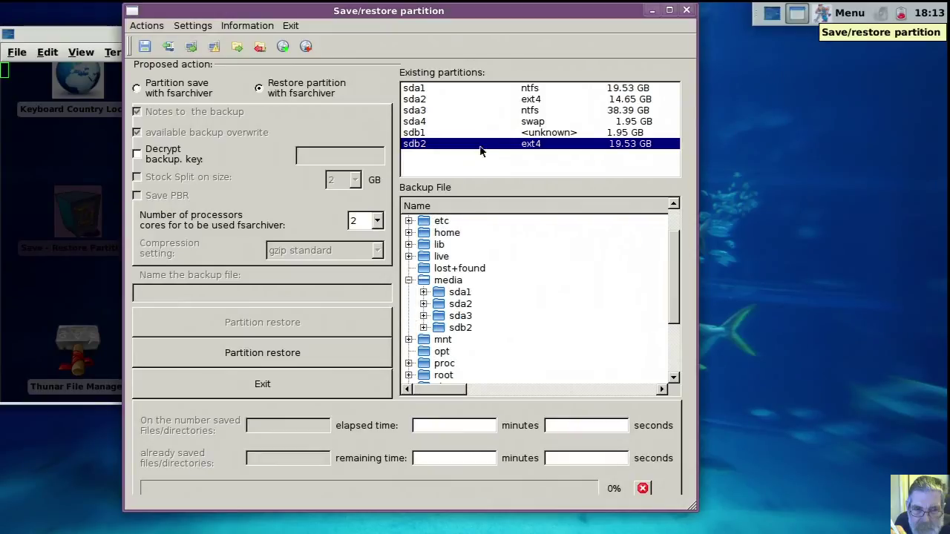
pyautogui.click(519, 111)
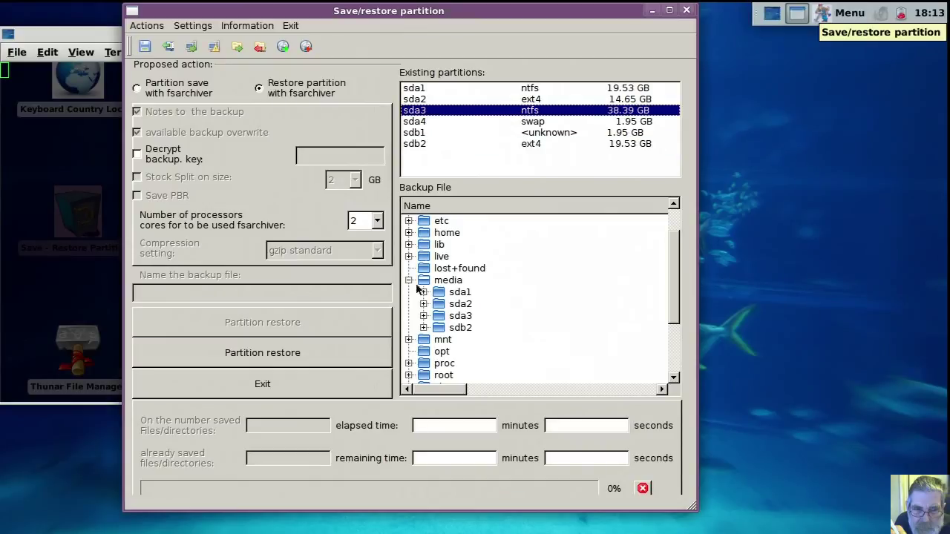
pyautogui.click(423, 317)
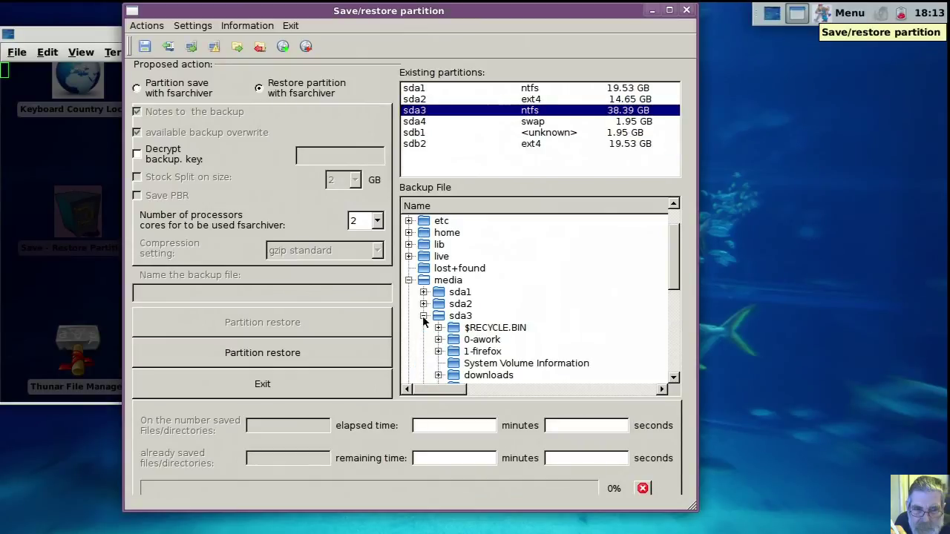
pyautogui.scroll(-3, 422, 315)
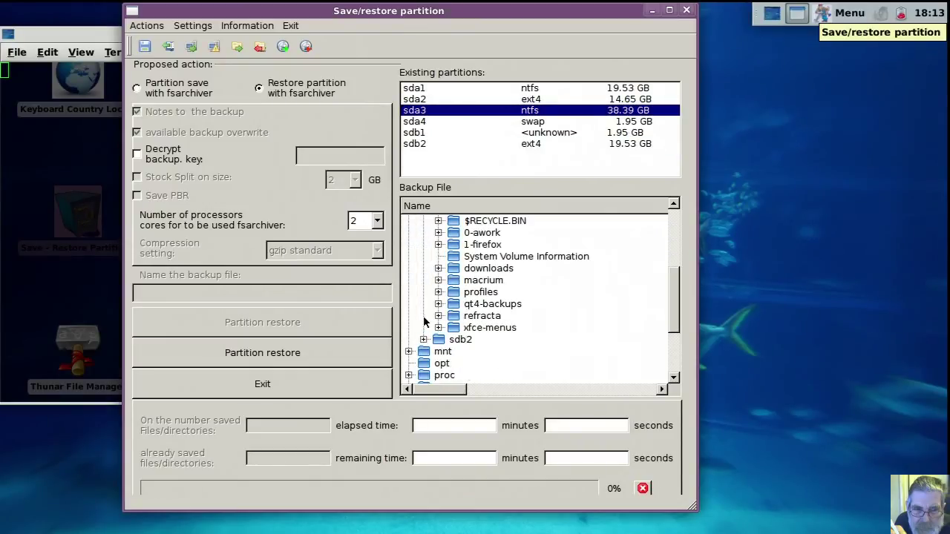
pyautogui.click(438, 305)
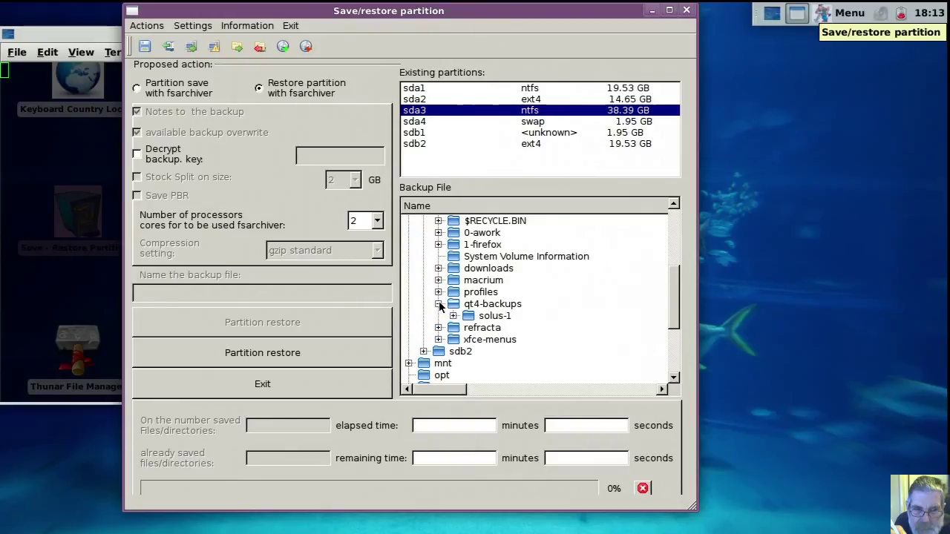
pyautogui.click(452, 316)
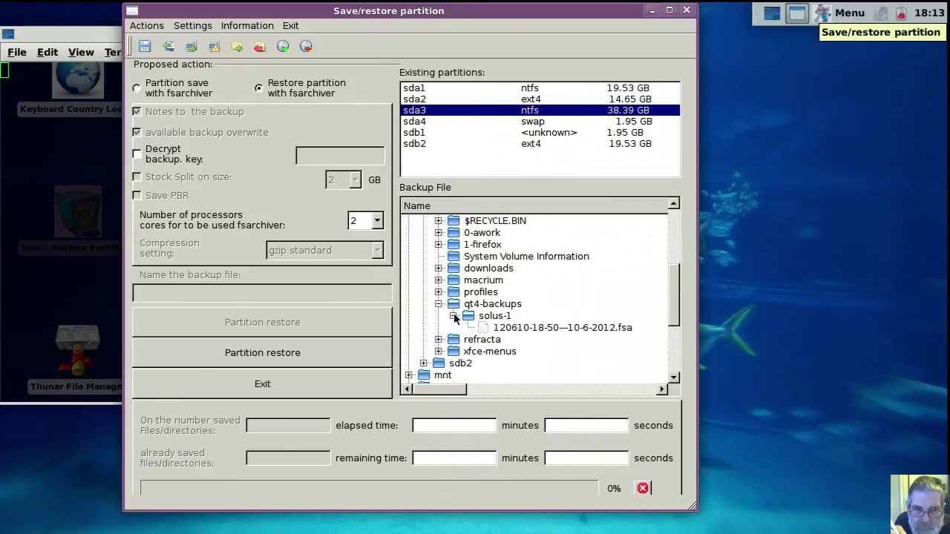
pyautogui.click(496, 330)
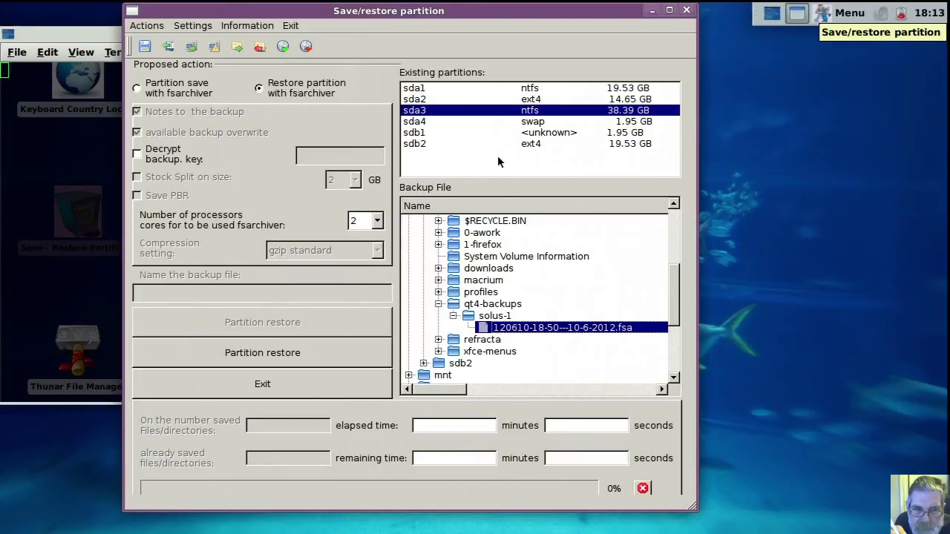
pyautogui.click(467, 144)
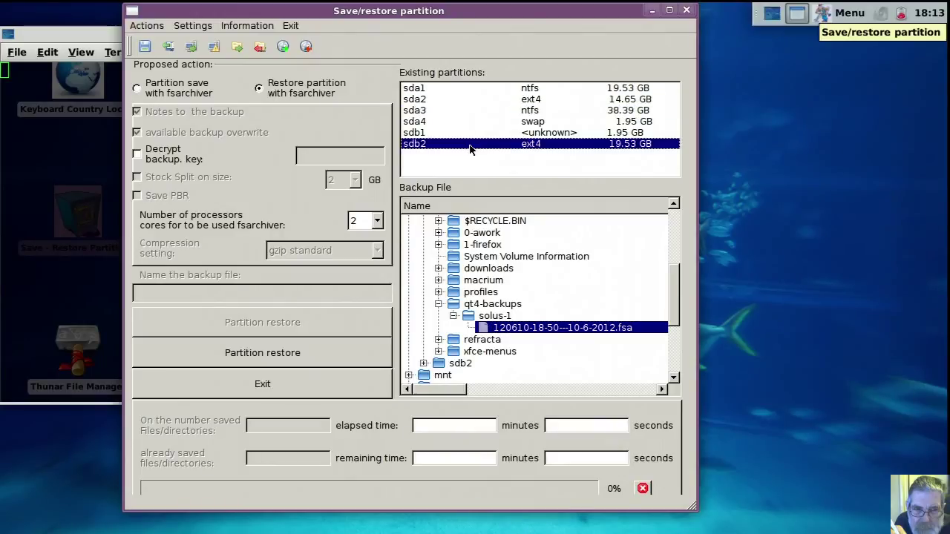
# - Start the restore onto sdb2, accept the partition mismatch warning, and run it to completion
pyautogui.click(326, 351)
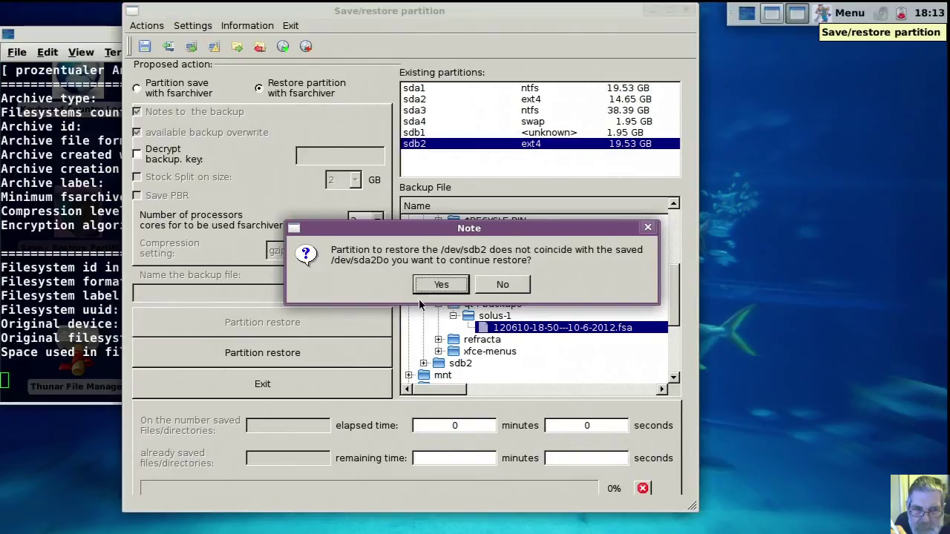
pyautogui.click(437, 285)
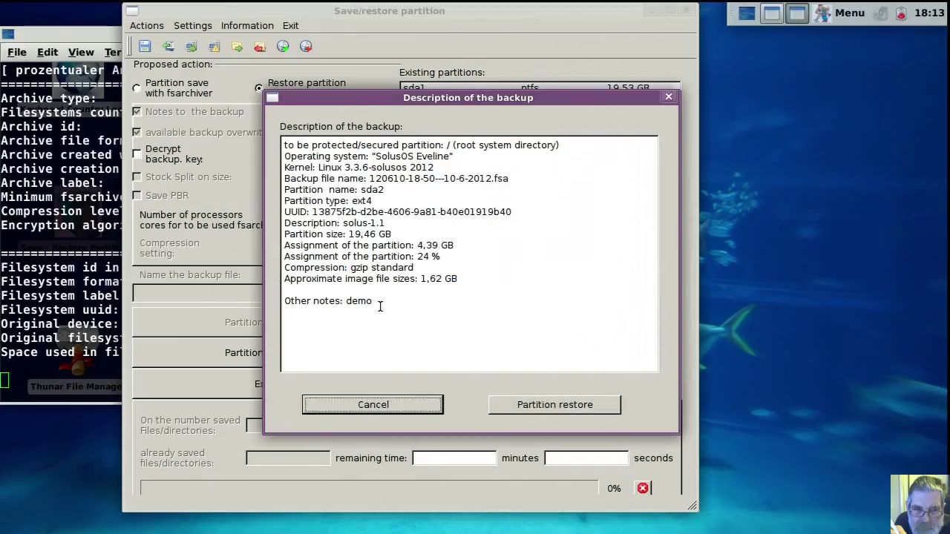
pyautogui.moveTo(359, 301); pyautogui.dragTo(367, 301)
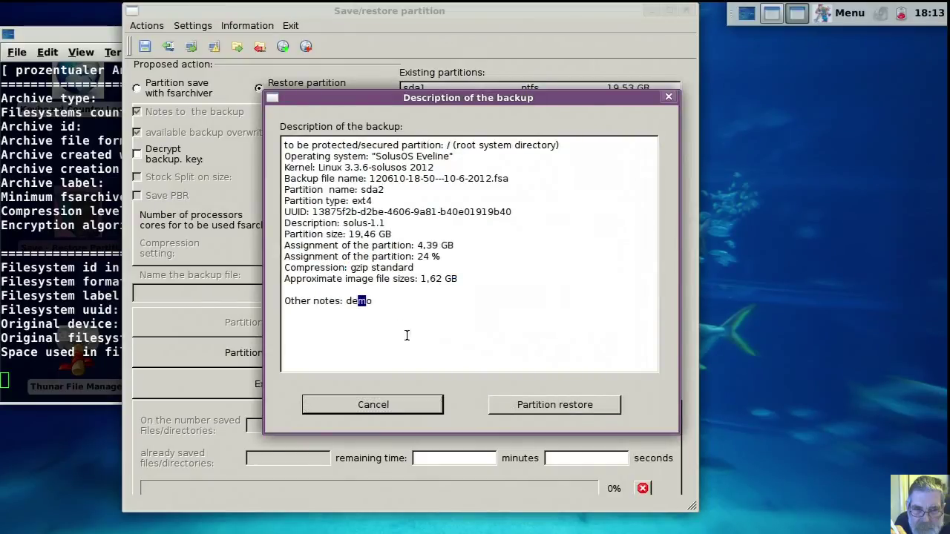
pyautogui.click(541, 408)
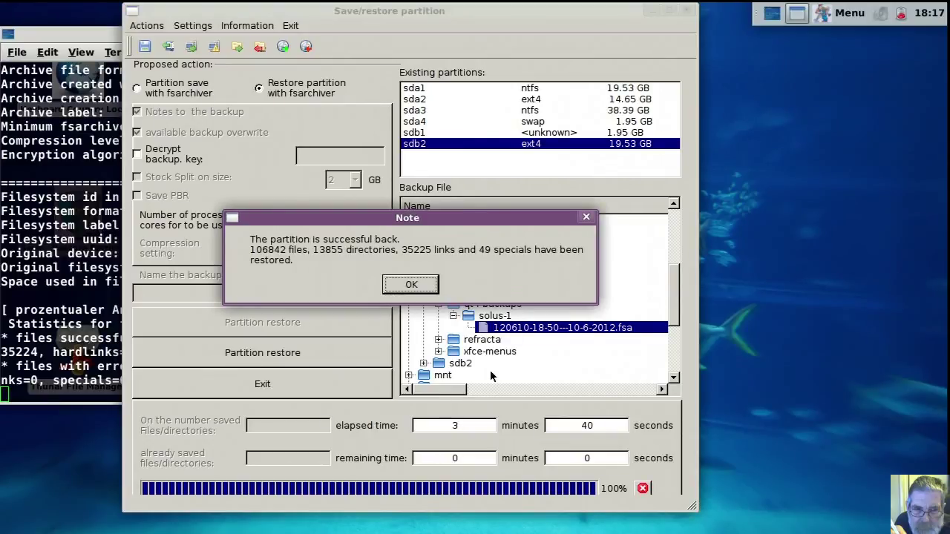
# - Dismiss the restore success message, close the restore tool, and launch GParted
pyautogui.click(422, 287)
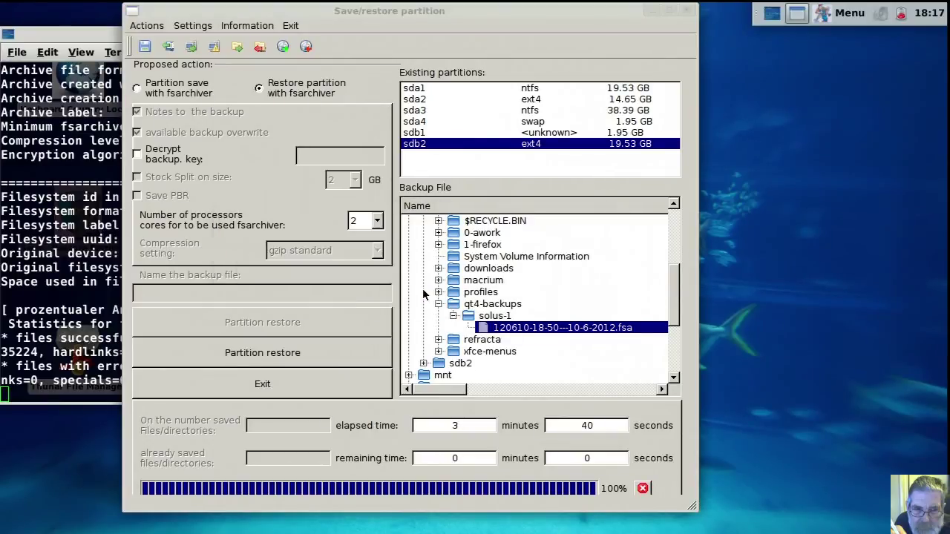
pyautogui.click(686, 10)
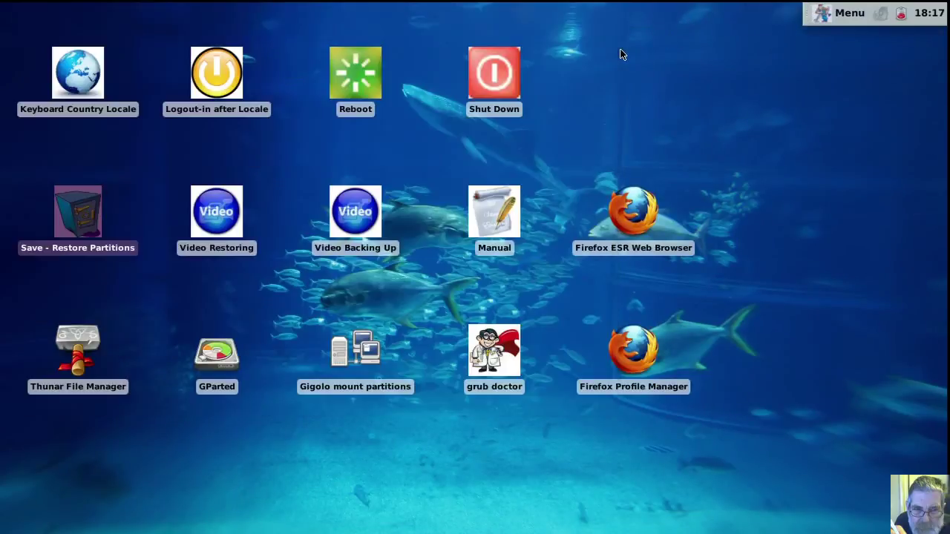
pyautogui.click(223, 362)
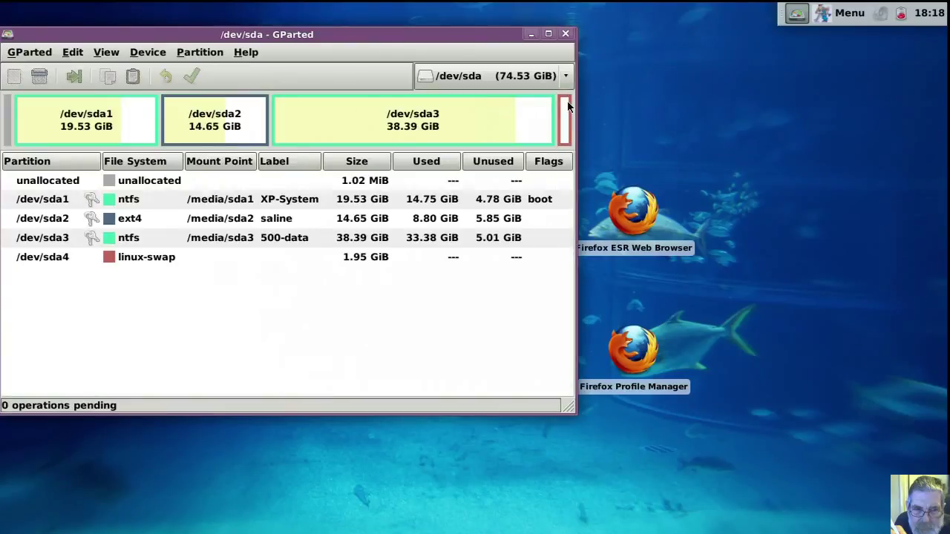
# - Check restored /dev/sdb2 on disk /dev/sdb (ext4, solus-1.1, 4.46 GiB used), then close GParted
pyautogui.click(568, 80)
pyautogui.click(560, 98)
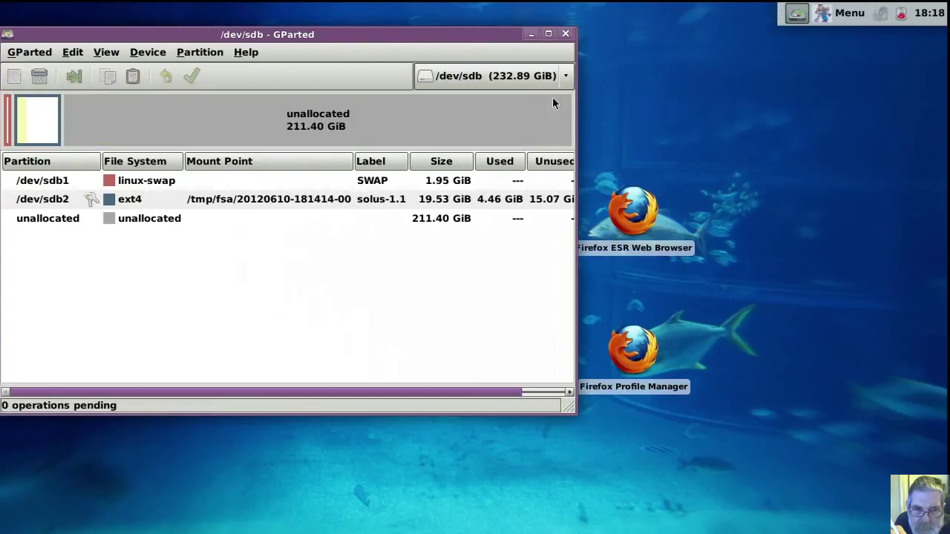
pyautogui.click(398, 204)
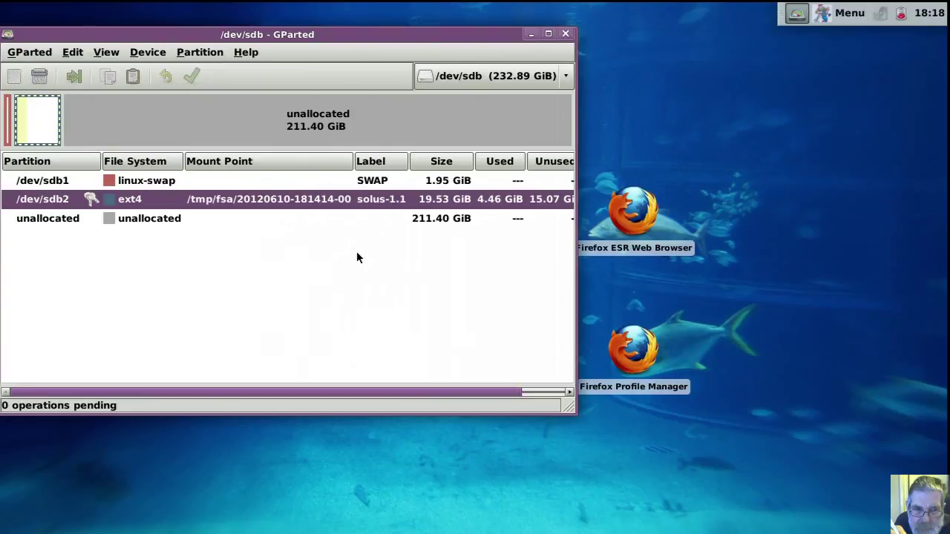
pyautogui.click(565, 33)
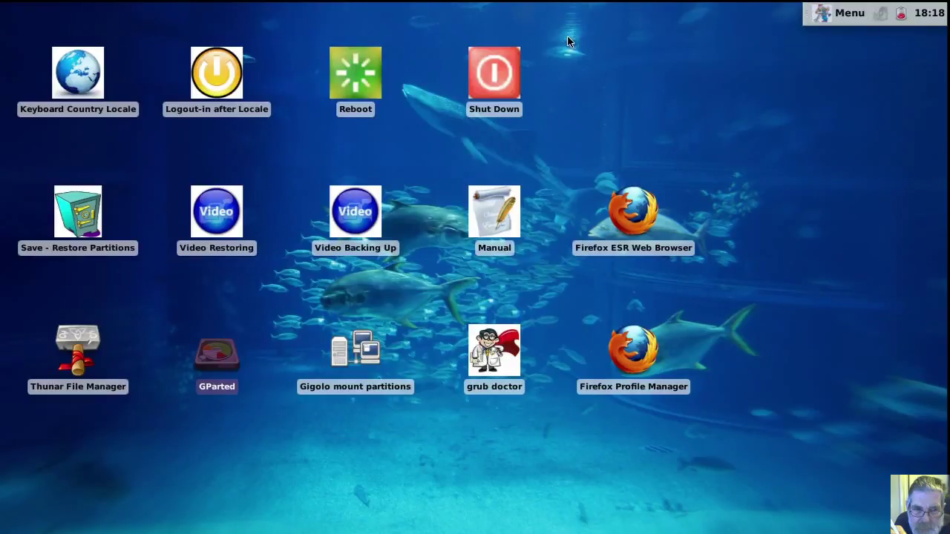
# - Reboot the computer and boot the SolusOS entry on /dev/sdb2 from the GRUB menu
pyautogui.click(348, 78)
pyautogui.doubleClick(348, 83)
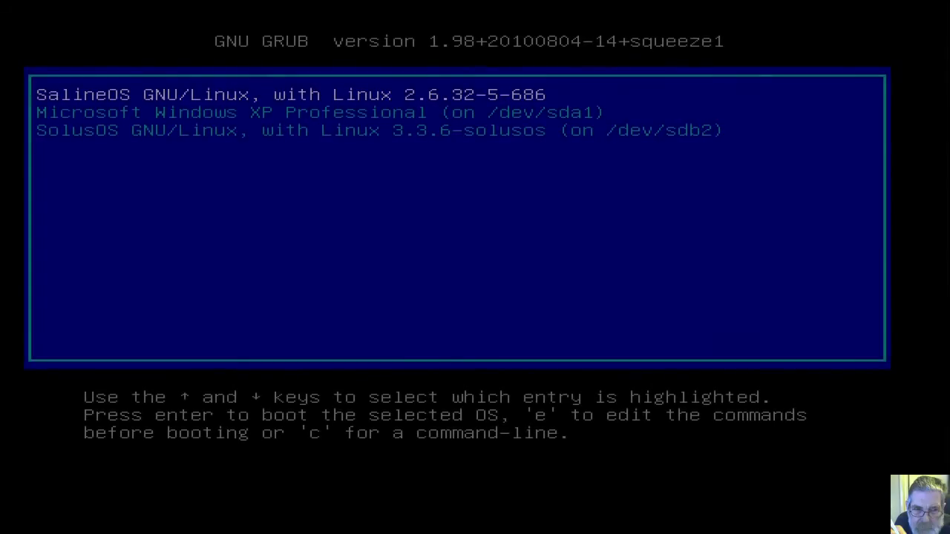
pyautogui.press('Down')
pyautogui.press('Down')
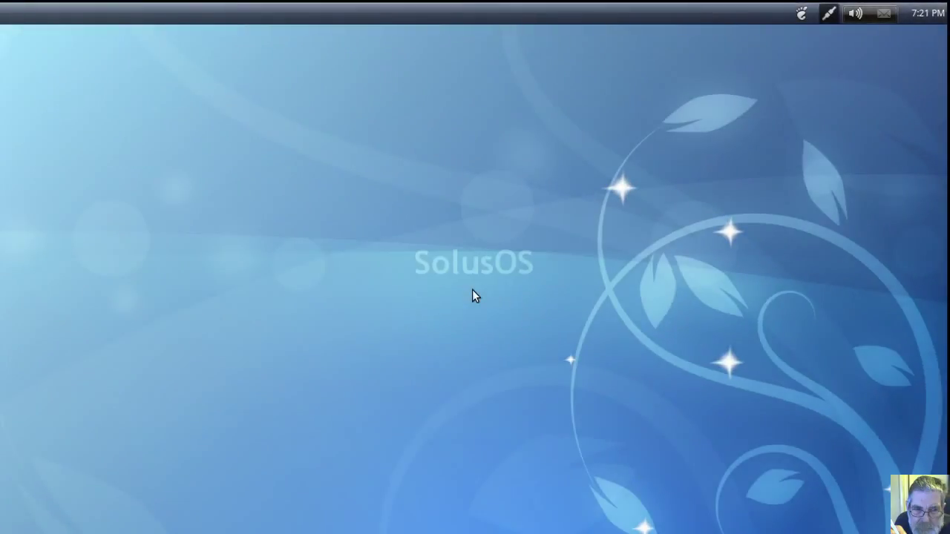
# - Start GParted via Menu > System > Administration and enter the administrator password
pyautogui.click(802, 14)
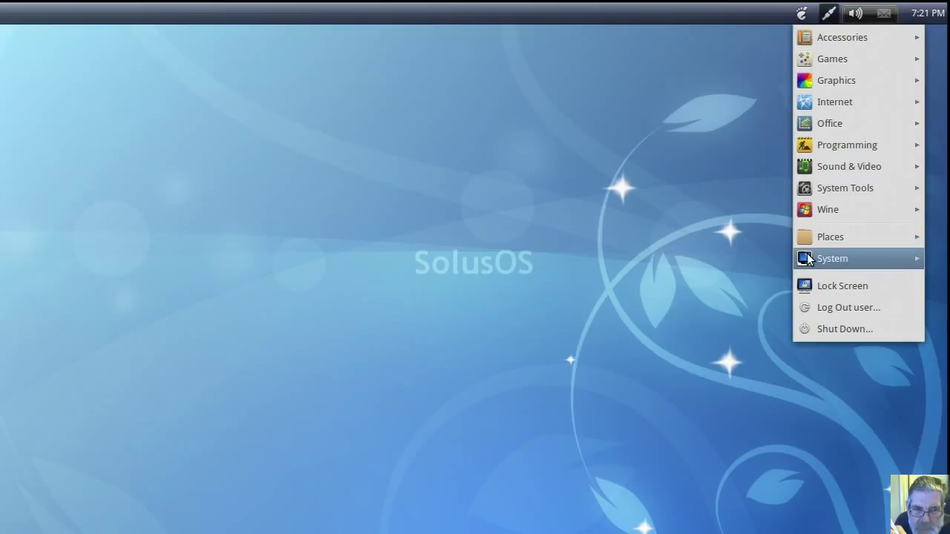
pyautogui.moveTo(807, 258)
pyautogui.moveTo(688, 282)
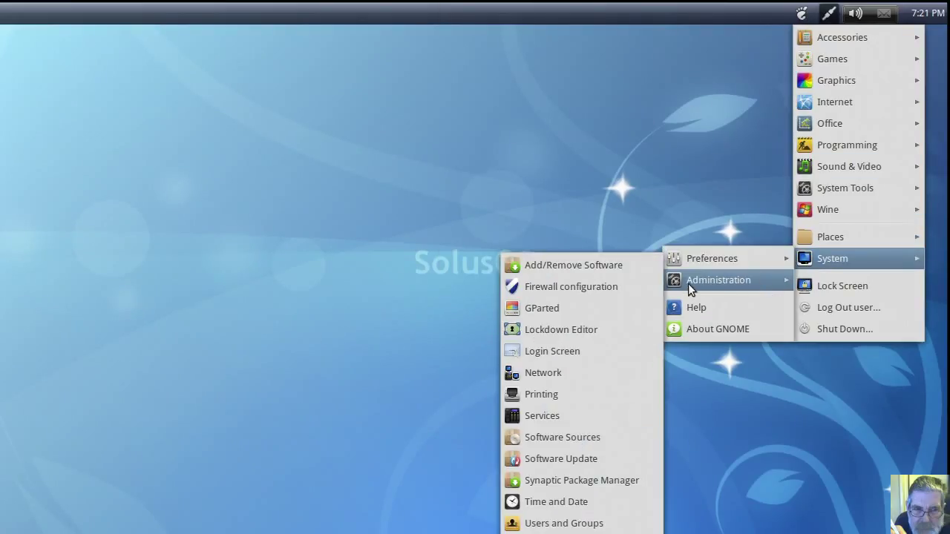
pyautogui.click(591, 308)
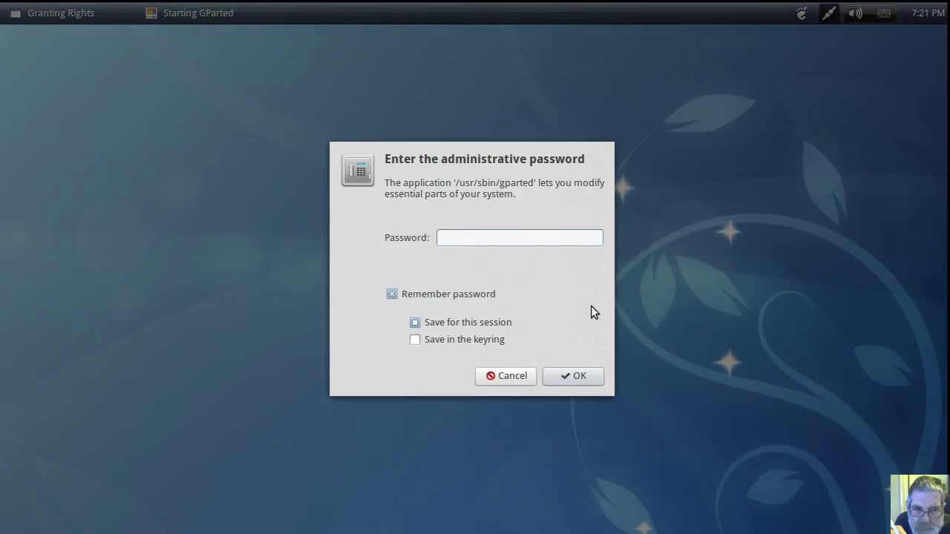
pyautogui.write('****')
pyautogui.press('Return')
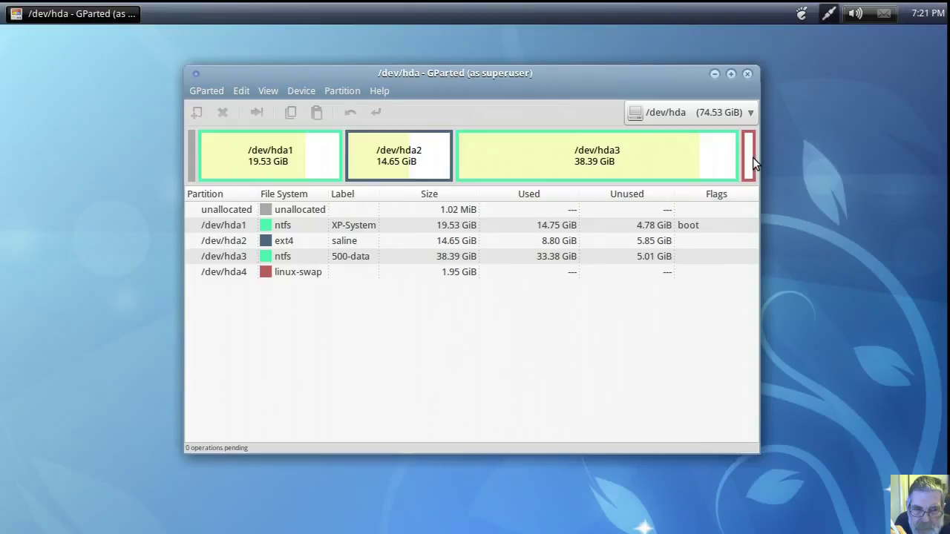
# - Switch to disk /dev/sda and inspect the 19.53 GiB ext4 root partition sda2 labelled solus-1.1
pyautogui.click(752, 116)
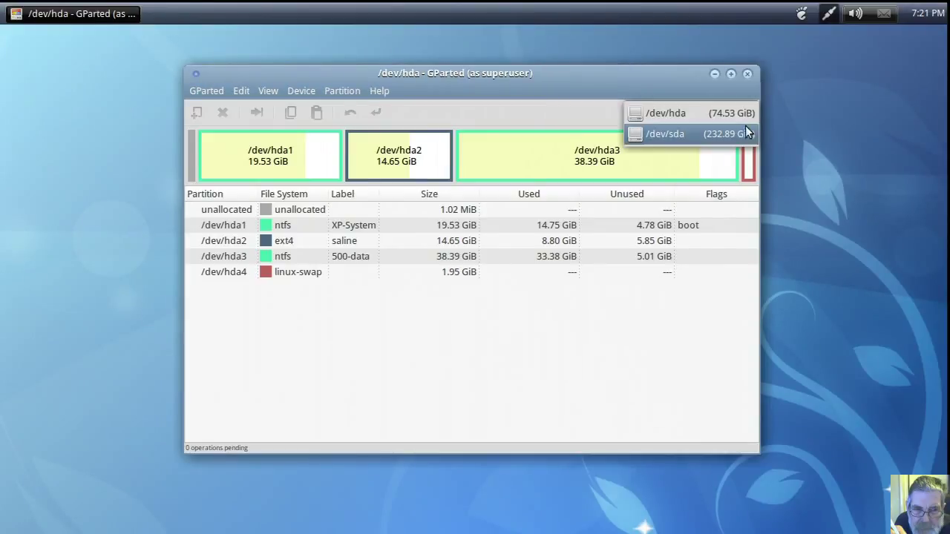
pyautogui.press('Escape')
pyautogui.press('Down')
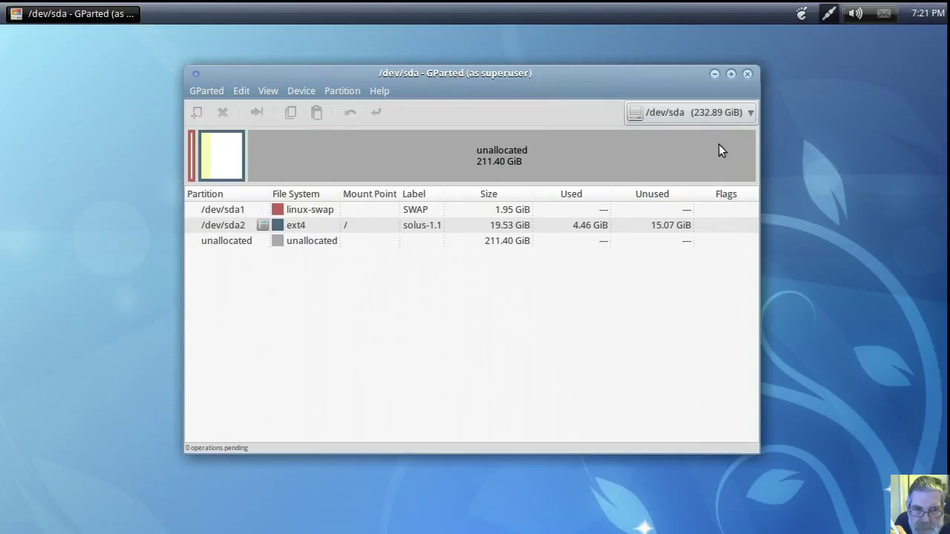
pyautogui.click(518, 226)
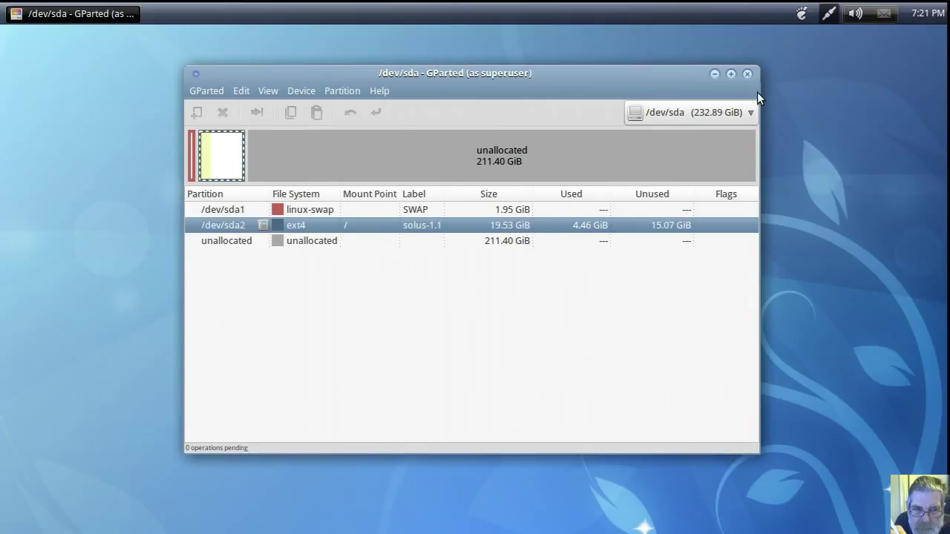
# - Close GParted and choose Shut Down from the SolusOS applications menu
pyautogui.click(749, 74)
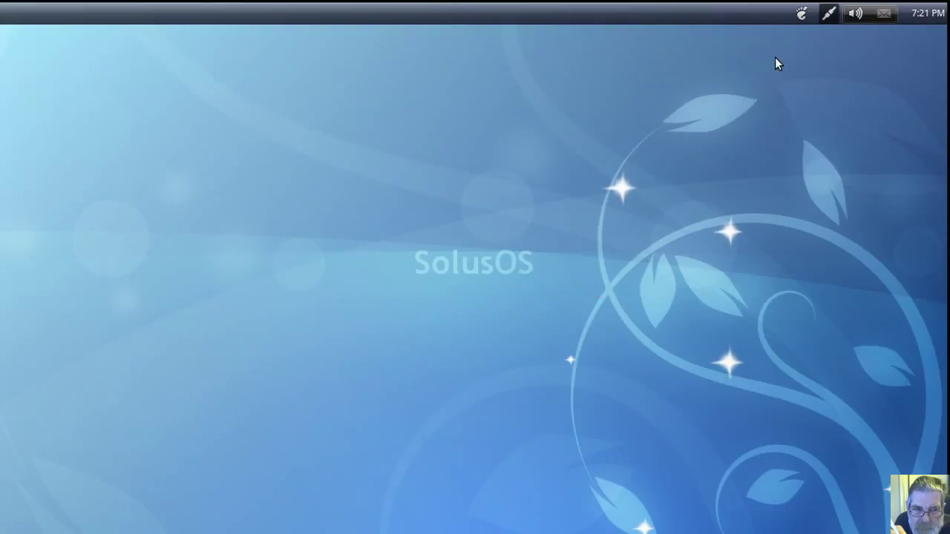
pyautogui.click(803, 15)
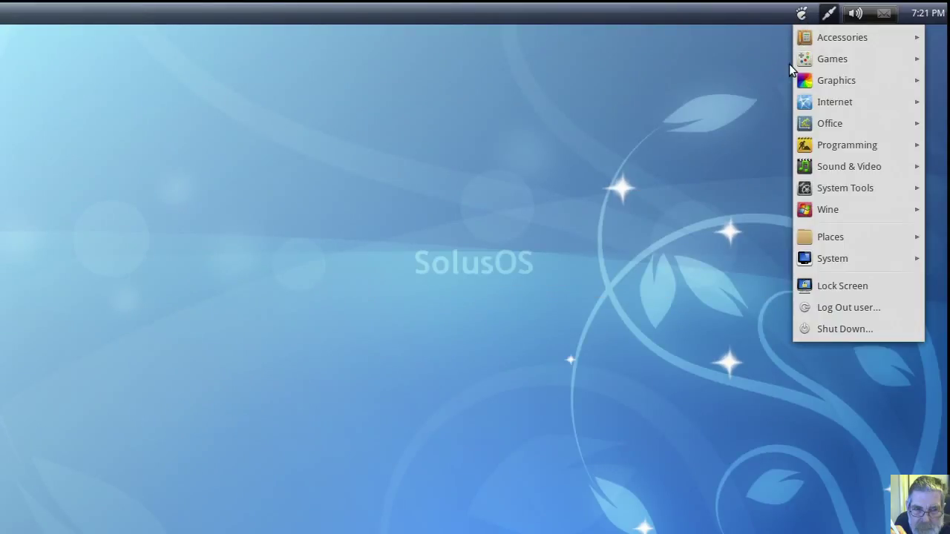
pyautogui.click(822, 330)
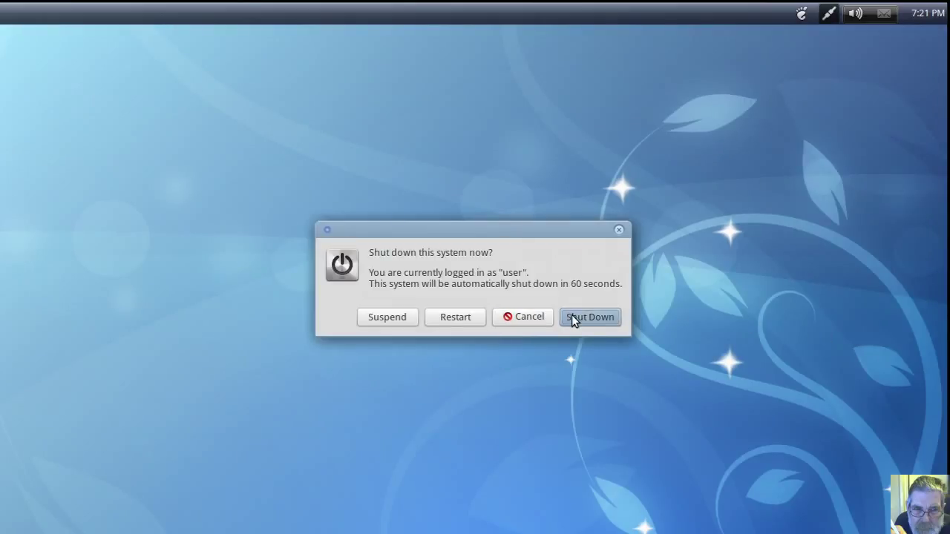